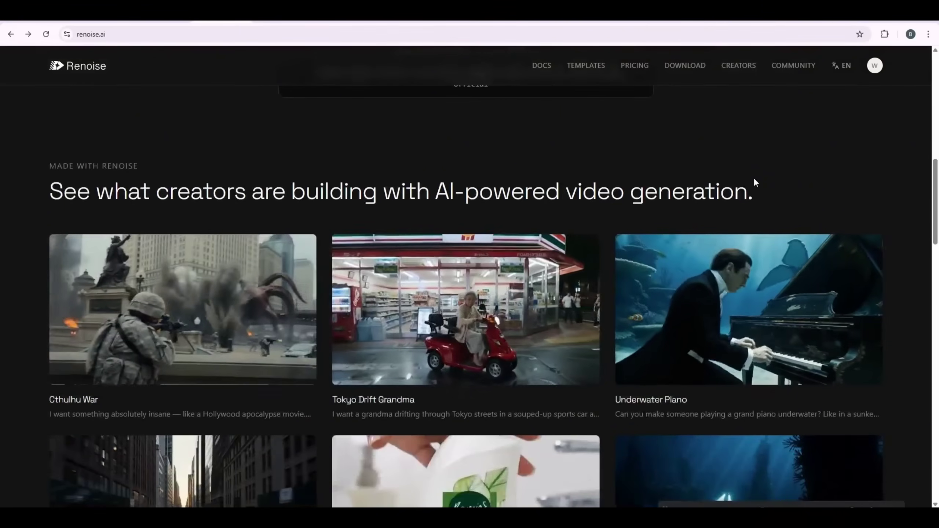
Step: Examine the homepage's creator showcase and the setup options for Codex, OpenClaw, Windows and renoise
{"action": "left_click", "coordinate": [856, 417]}
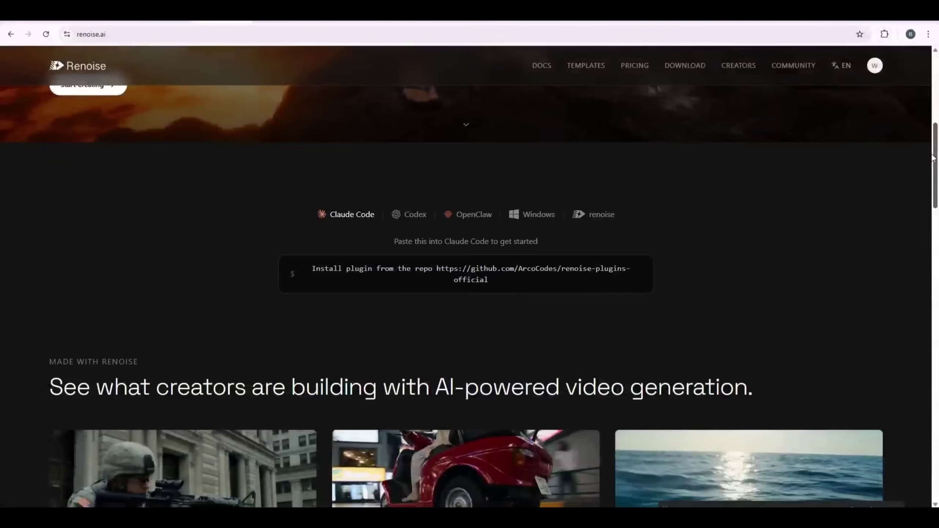
{"action": "scroll", "coordinate": [831, 230], "scroll_direction": "down", "scroll_amount": 10}
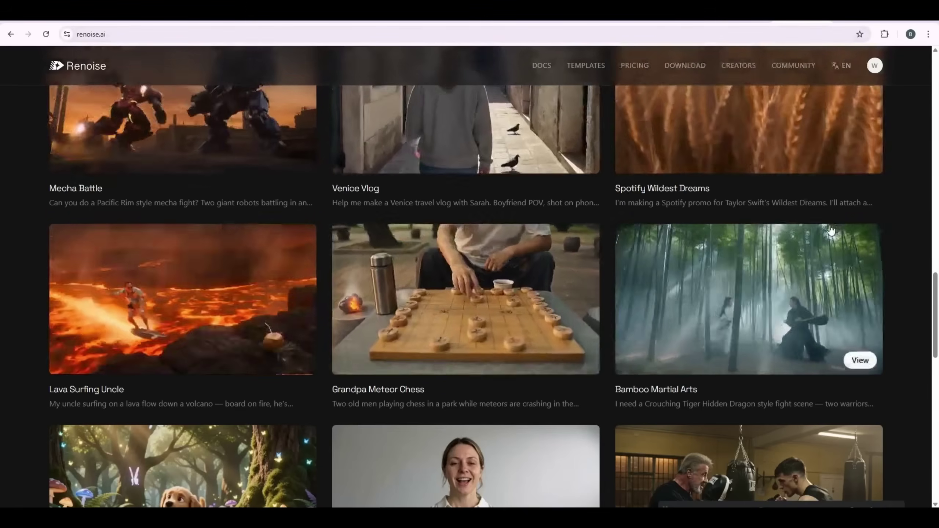
{"action": "scroll", "coordinate": [830, 230], "scroll_direction": "up", "scroll_amount": 10}
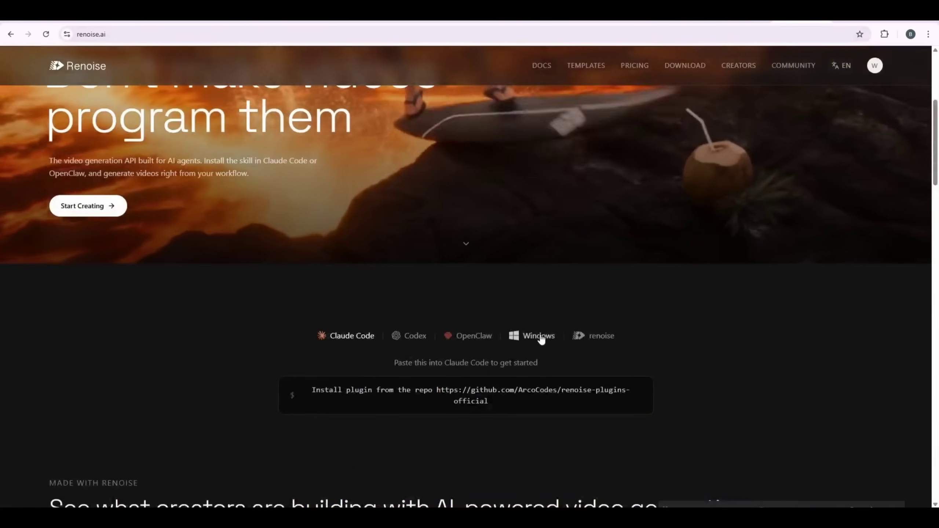
{"action": "scroll", "coordinate": [541, 339], "scroll_direction": "down", "scroll_amount": 3}
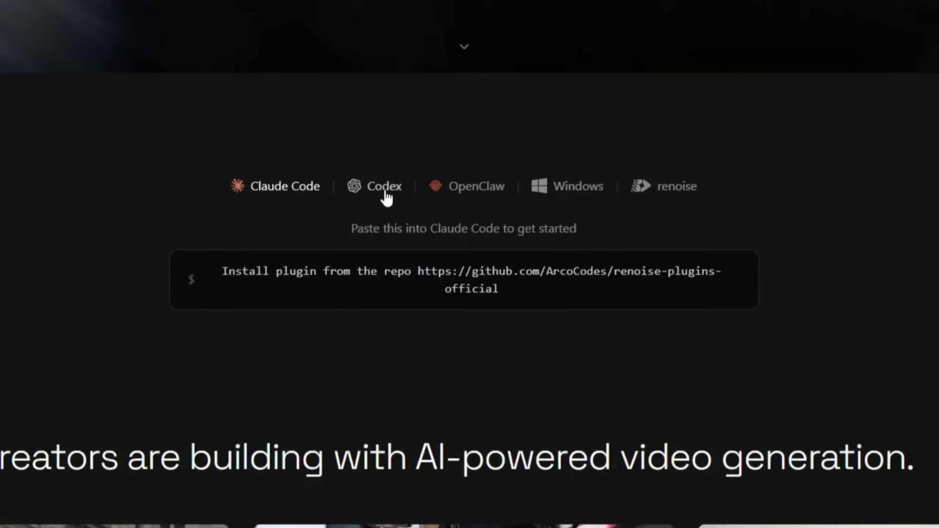
{"action": "left_click", "coordinate": [385, 187]}
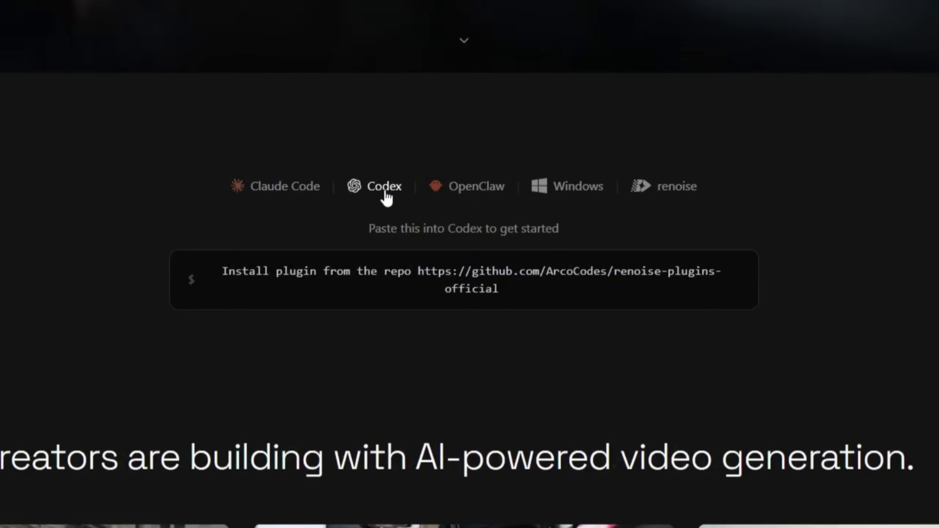
{"action": "left_click", "coordinate": [463, 190]}
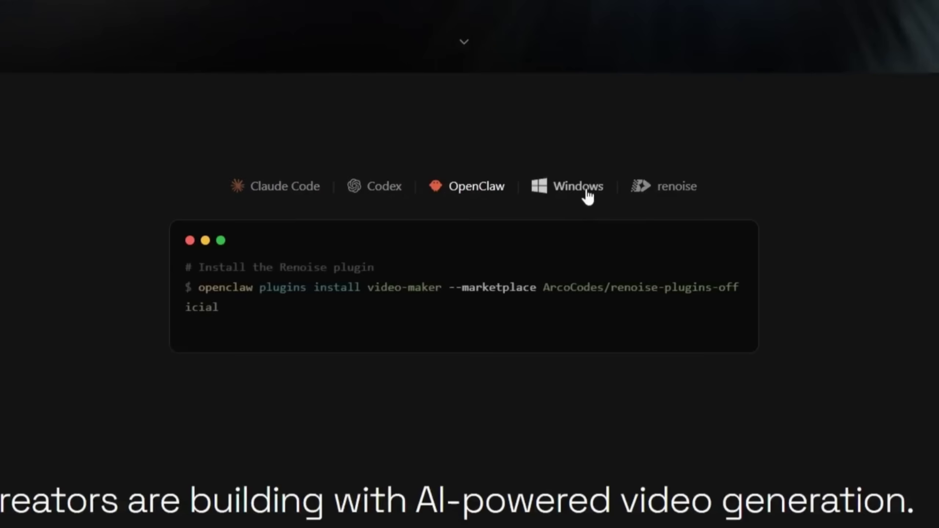
{"action": "left_click", "coordinate": [588, 189]}
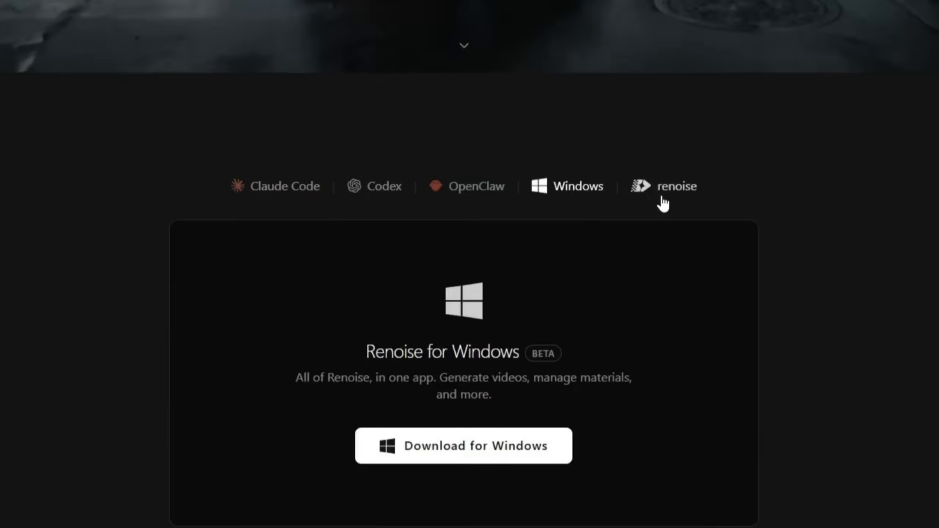
{"action": "left_click", "coordinate": [676, 186]}
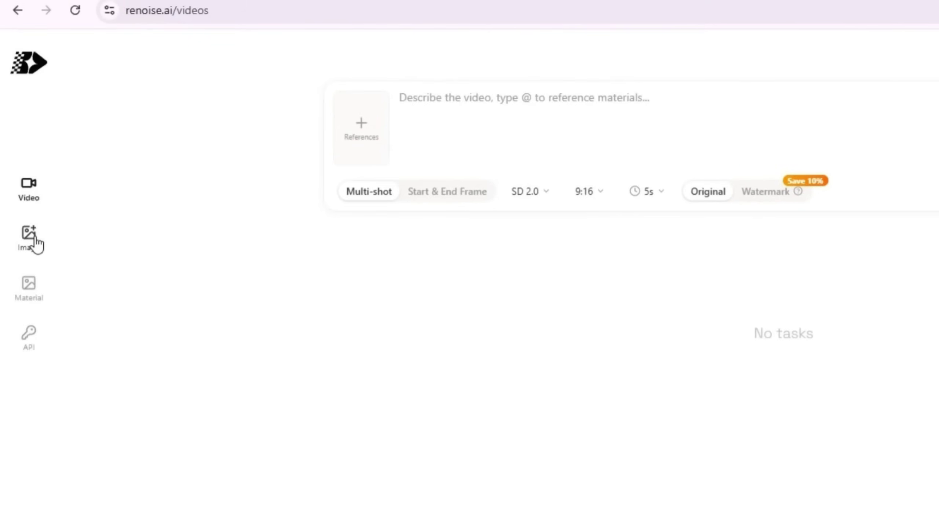
{"action": "left_click", "coordinate": [35, 243]}
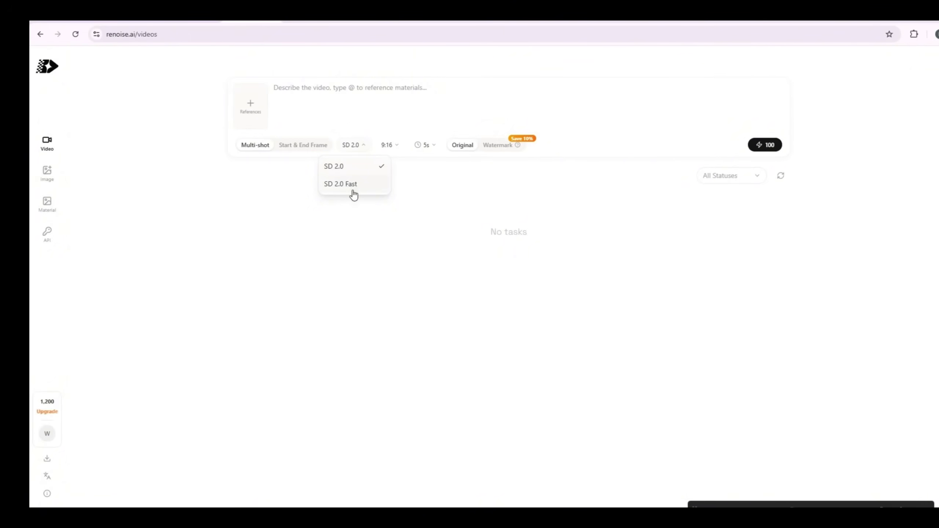
{"action": "left_click", "coordinate": [270, 251]}
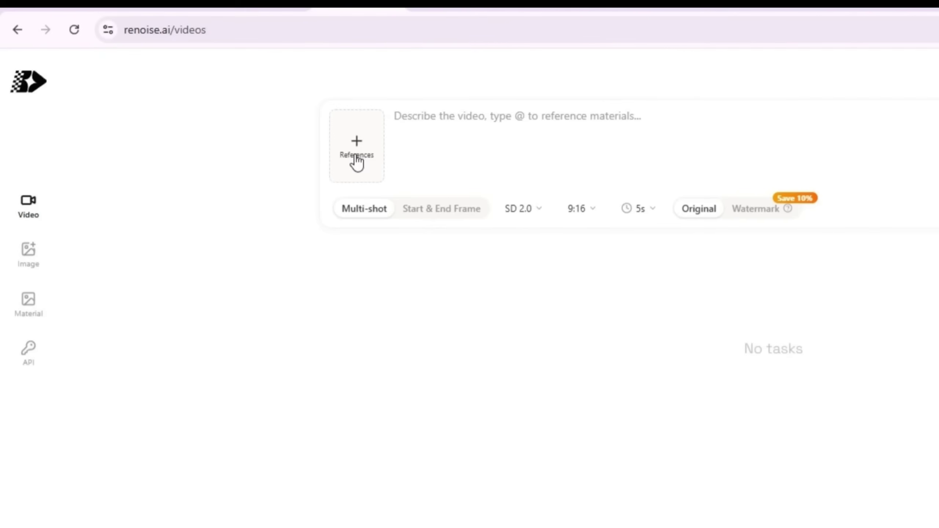
Step: Upload "BMX Extreme Riders T-Shirt - Mockup (1)" from Downloads as the video reference and set the duration to 12s
{"action": "left_click", "coordinate": [356, 162]}
{"action": "left_click", "coordinate": [384, 240]}
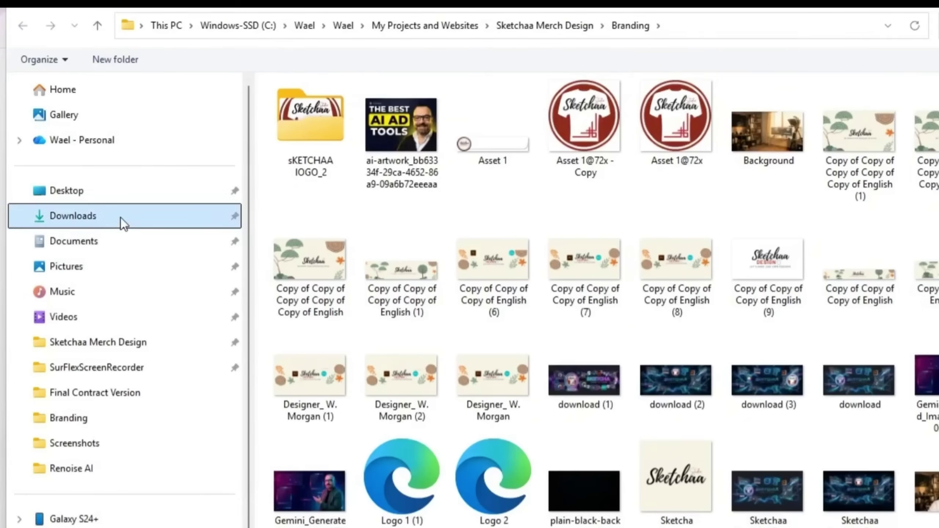
{"action": "left_click", "coordinate": [120, 217]}
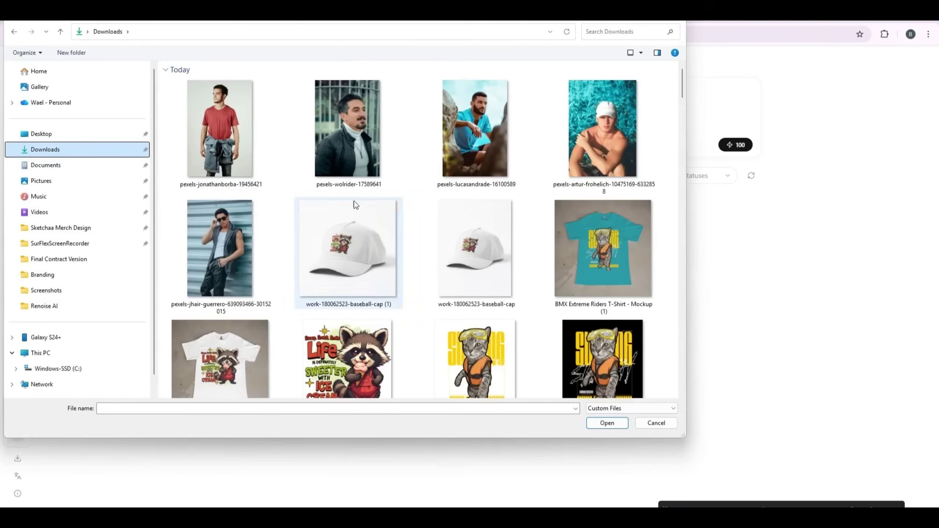
{"action": "double_click", "coordinate": [606, 263]}
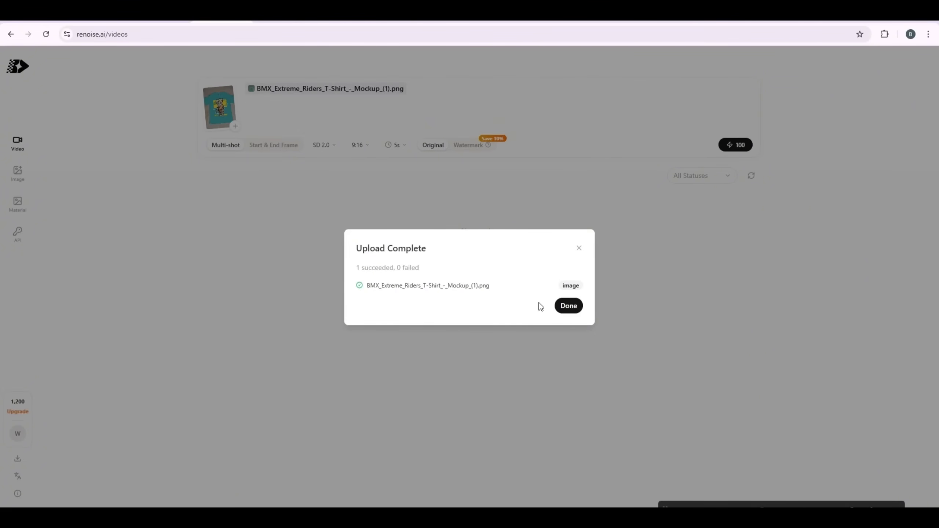
{"action": "left_click", "coordinate": [567, 305]}
{"action": "left_click", "coordinate": [396, 145]}
Step: Insert "fish swimming around him. Make the t-shirt design visible." after "swimming underwater with" in the prompt
{"action": "left_click_drag", "start_coordinate": [665, 90], "coordinate": [359, 106]}
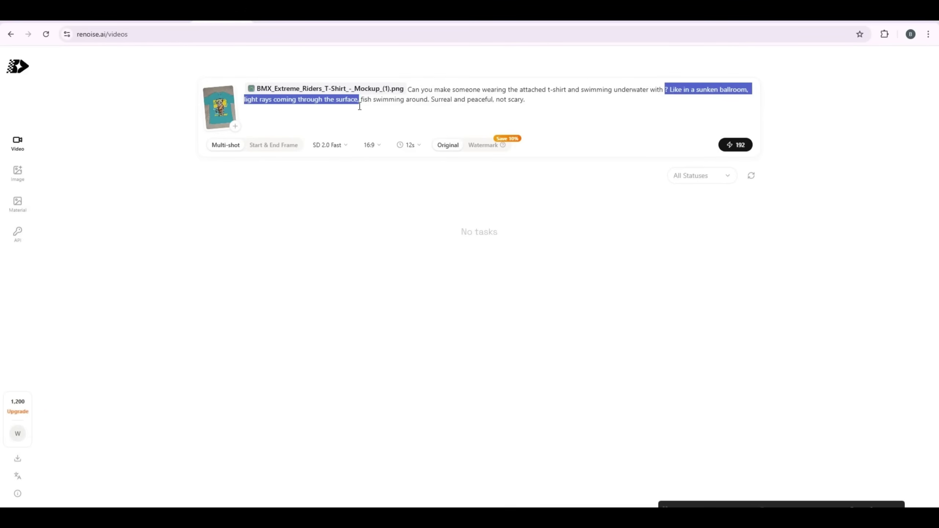
{"action": "left_click", "coordinate": [671, 90]}
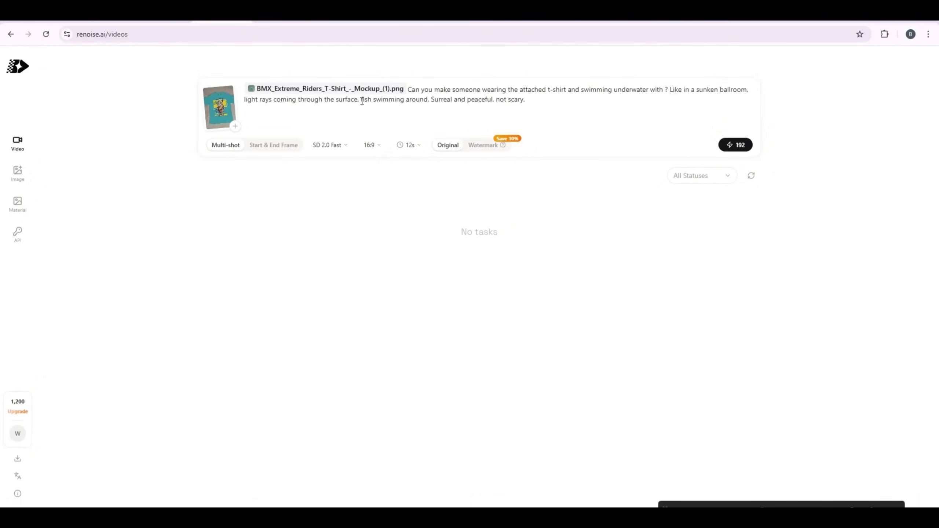
{"action": "left_click_drag", "start_coordinate": [362, 100], "coordinate": [428, 100]}
{"action": "key", "text": "ctrl+c"}
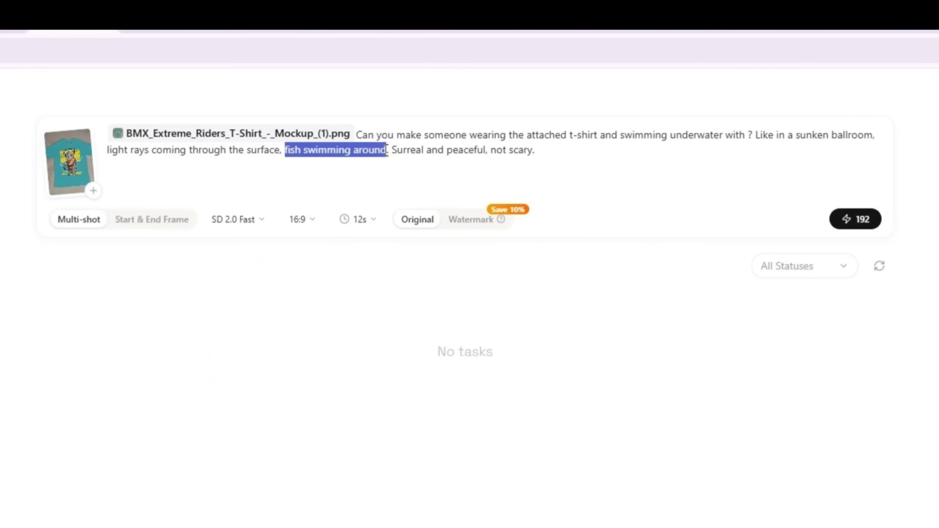
{"action": "left_click", "coordinate": [746, 143]}
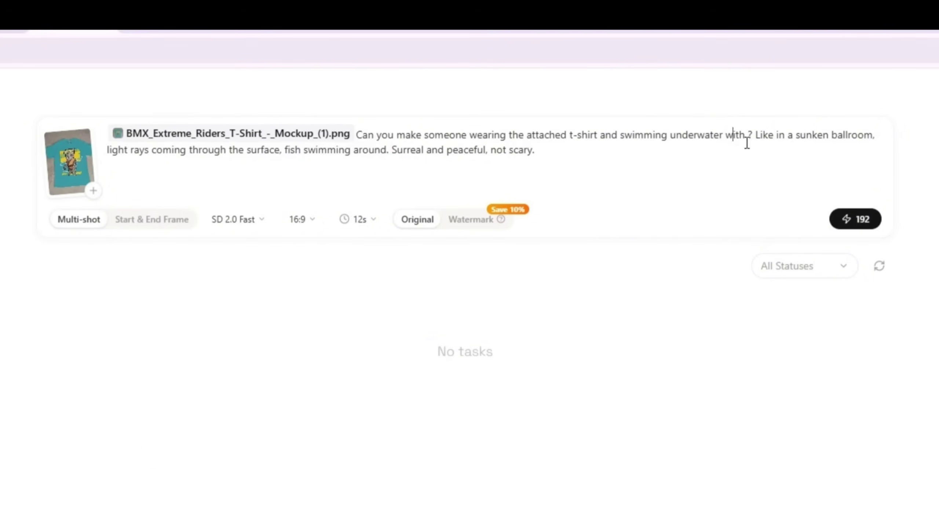
{"action": "key", "text": "ctrl+v"}
{"action": "type", "text": "him. Make th"}
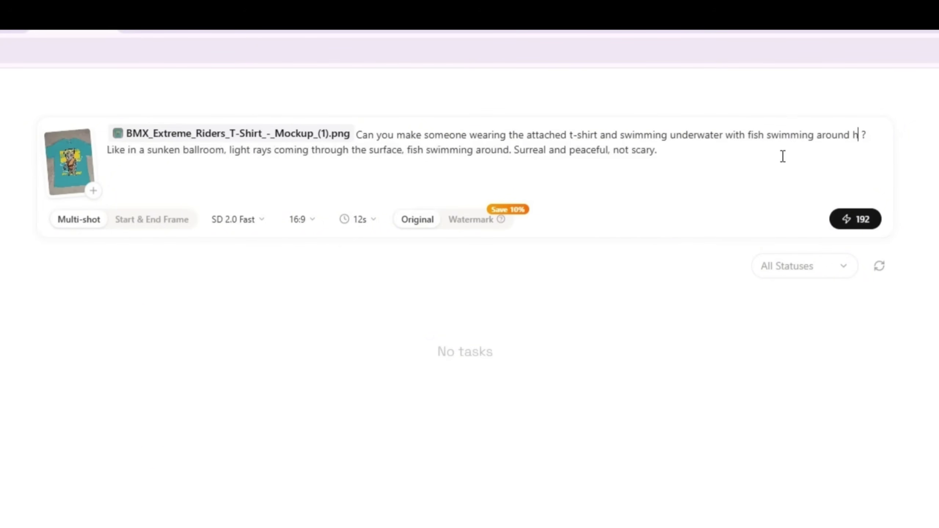
{"action": "type", "text": "e t-shir"}
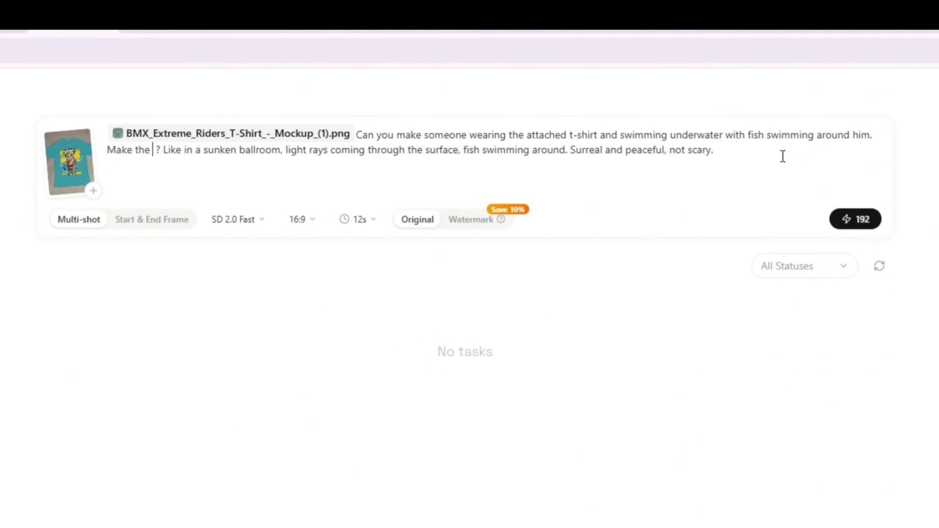
{"action": "type", "text": "t design vi"}
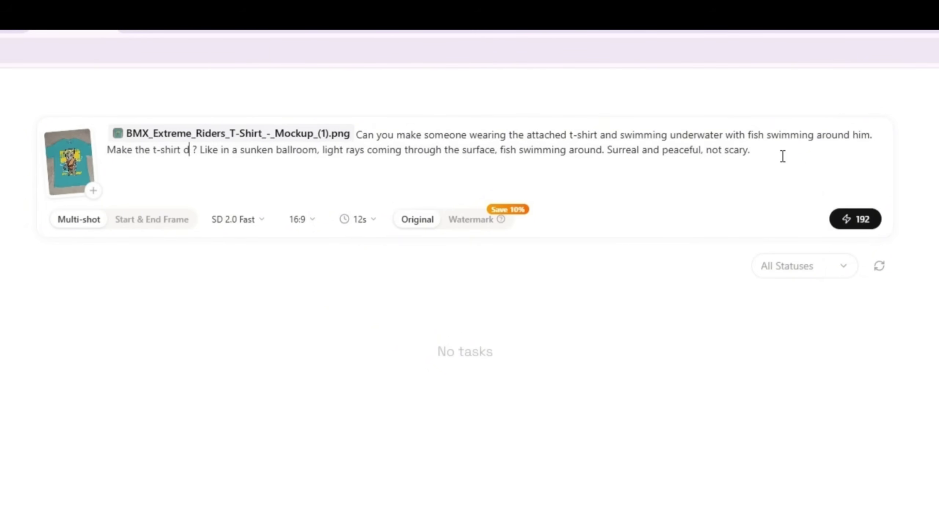
{"action": "type", "text": "sible."}
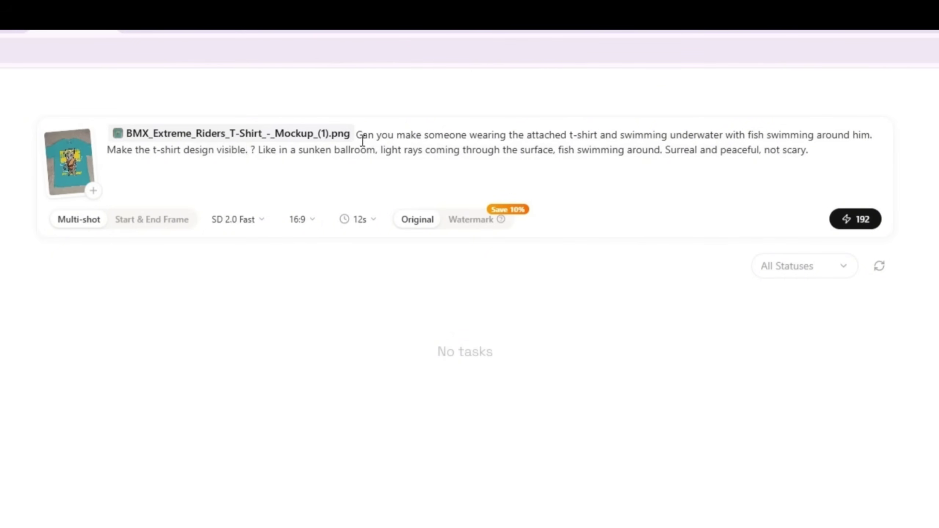
Step: Remove "? Like in a sunken ballroom," from the prompt and start the following sentence with a capital "Light"
{"action": "left_click_drag", "start_coordinate": [377, 151], "coordinate": [253, 158]}
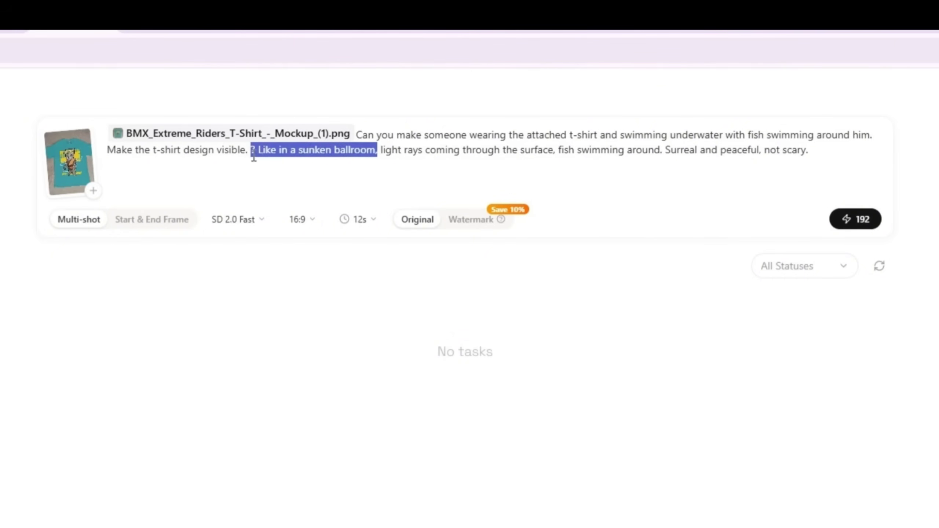
{"action": "key", "text": "BackSpace"}
{"action": "key", "text": "Delete"}
{"action": "type", "text": "L"}
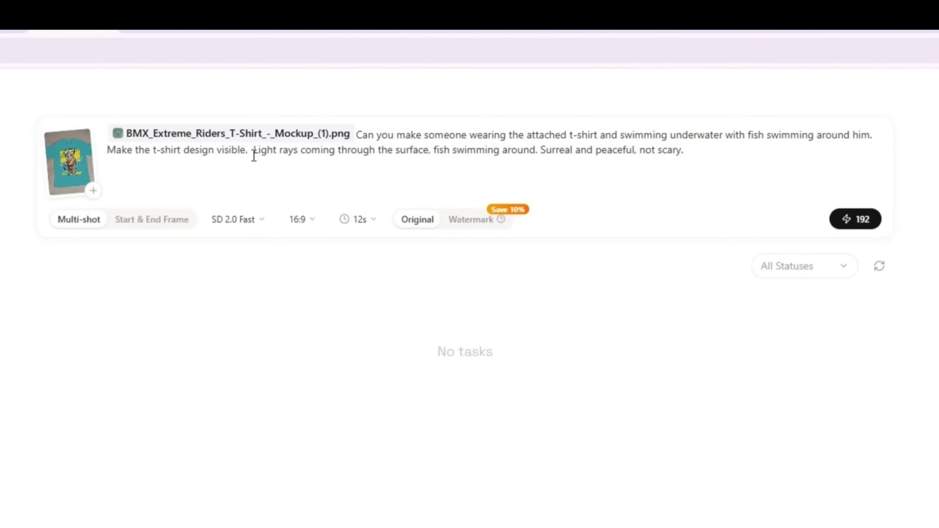
{"action": "key", "text": "BackSpace"}
{"action": "type", "text": "L"}
Step: Replace ", fish swimming around." after "surface" in the prompt with a full stop and generate the video
{"action": "left_click_drag", "start_coordinate": [534, 150], "coordinate": [426, 152]}
{"action": "key", "text": "BackSpace"}
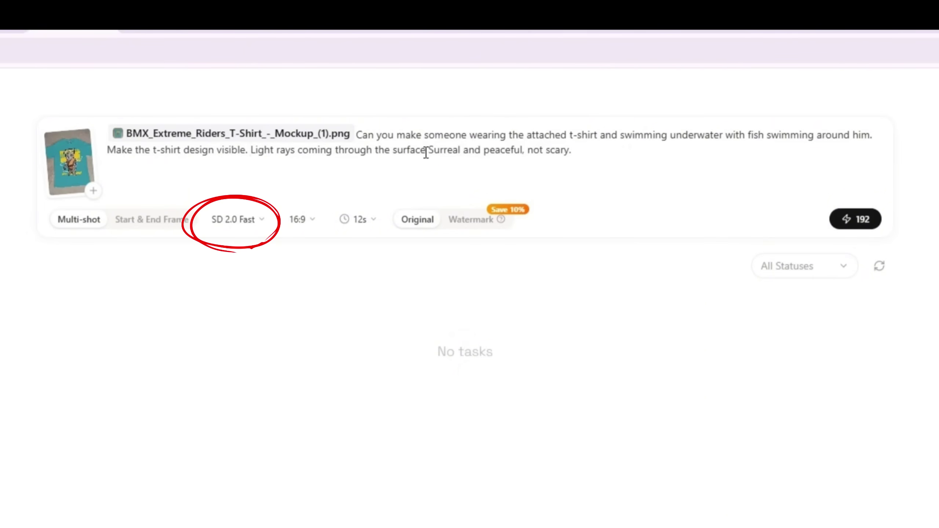
{"action": "type", "text": "."}
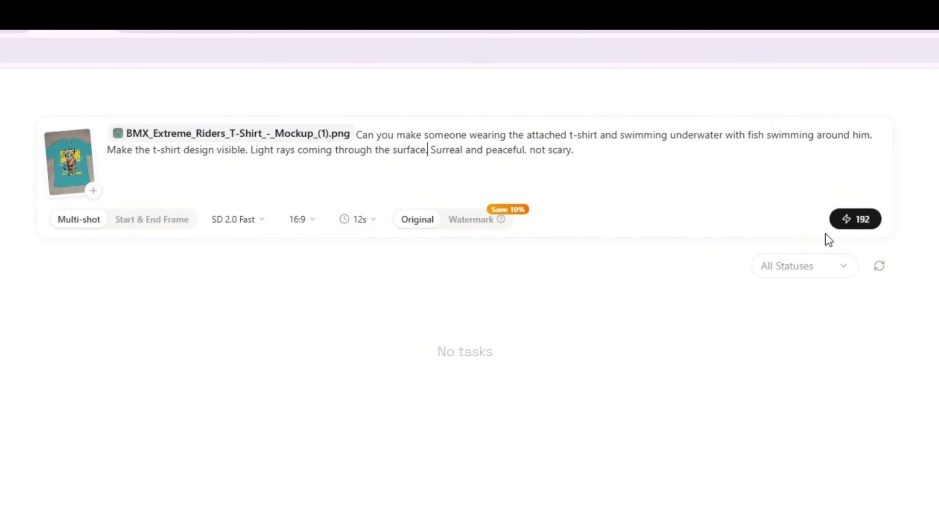
{"action": "left_click", "coordinate": [854, 219]}
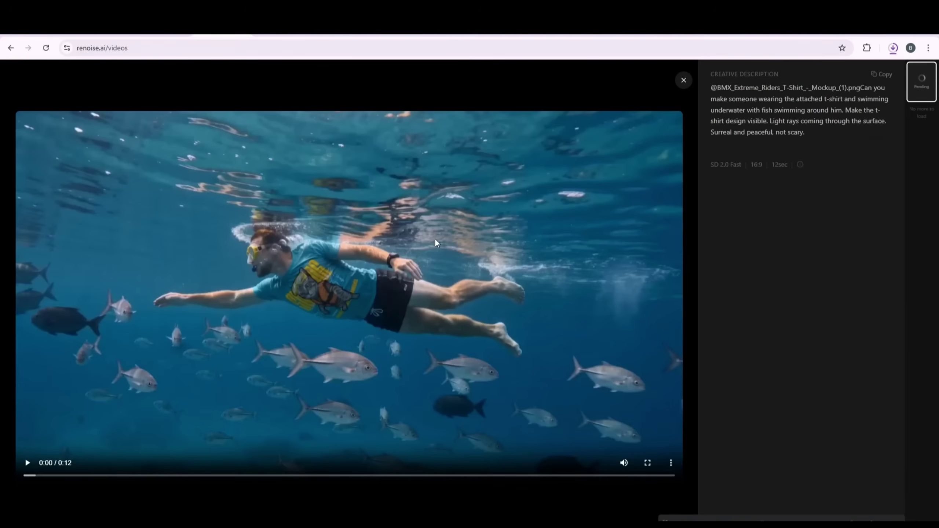
Step: Play the generated underwater t-shirt video, reopen it for another viewing and close it
{"action": "left_click", "coordinate": [475, 139]}
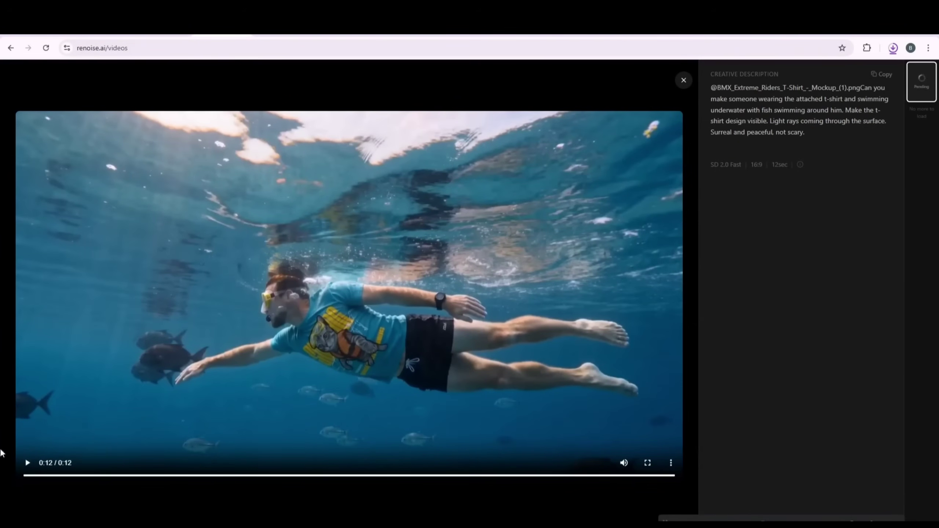
{"action": "left_click", "coordinate": [29, 465]}
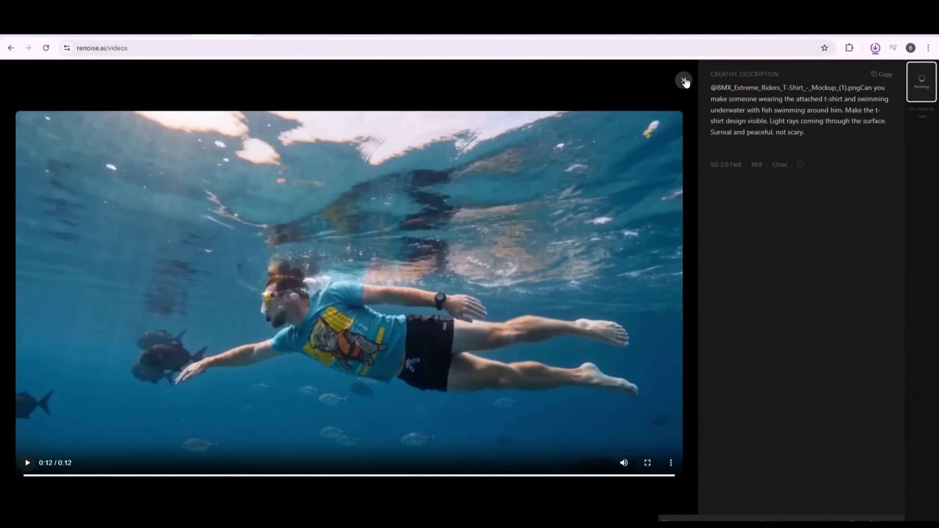
{"action": "left_click", "coordinate": [683, 80]}
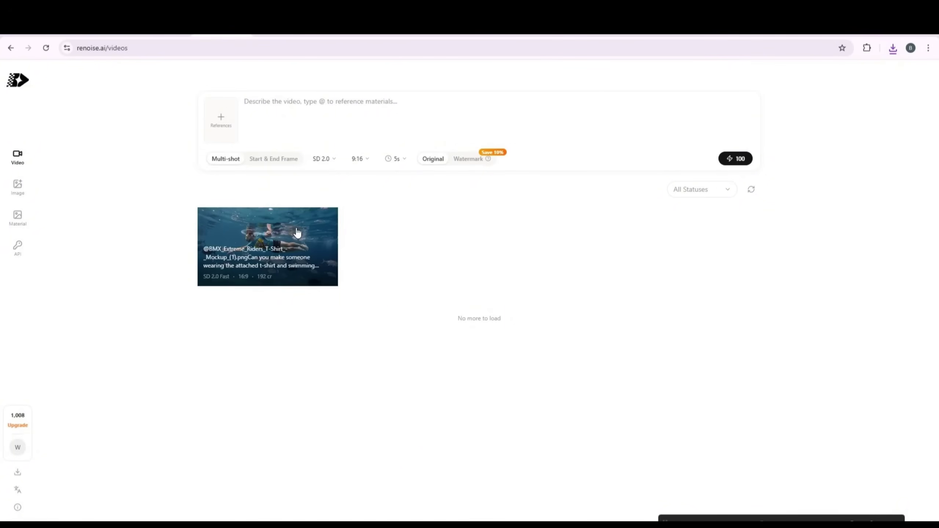
{"action": "left_click", "coordinate": [296, 232]}
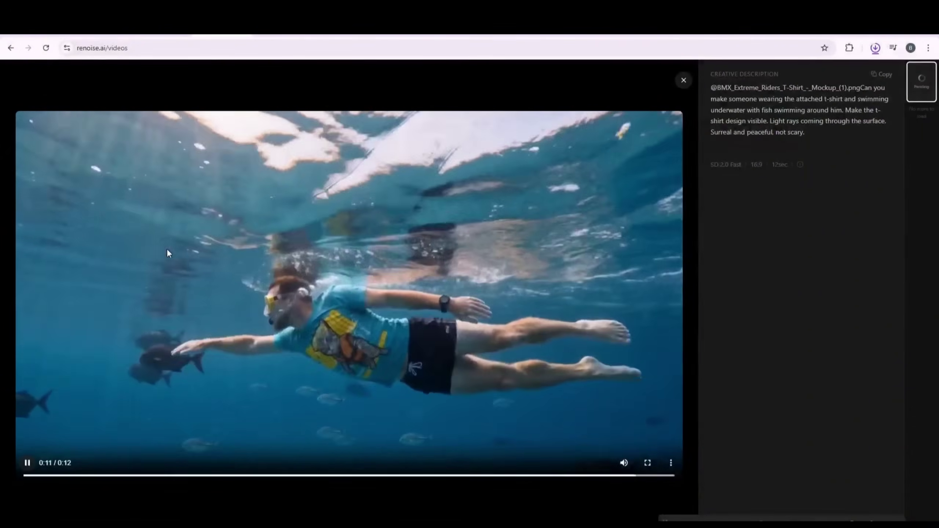
{"action": "left_click", "coordinate": [658, 64]}
Step: Enter the prompt about an uncle surfing lava down a volcano, with "the attached t-shirt" in place of "Hawaiian shorts and shades"
{"action": "left_click", "coordinate": [214, 104]}
{"action": "type", "text": "My uncle surfing on a lava flow down a volcano — board on fire, he's wearing Hawaiian shorts and shades, totally chill. Over-the-top ridiculous but make it look cinematic."}
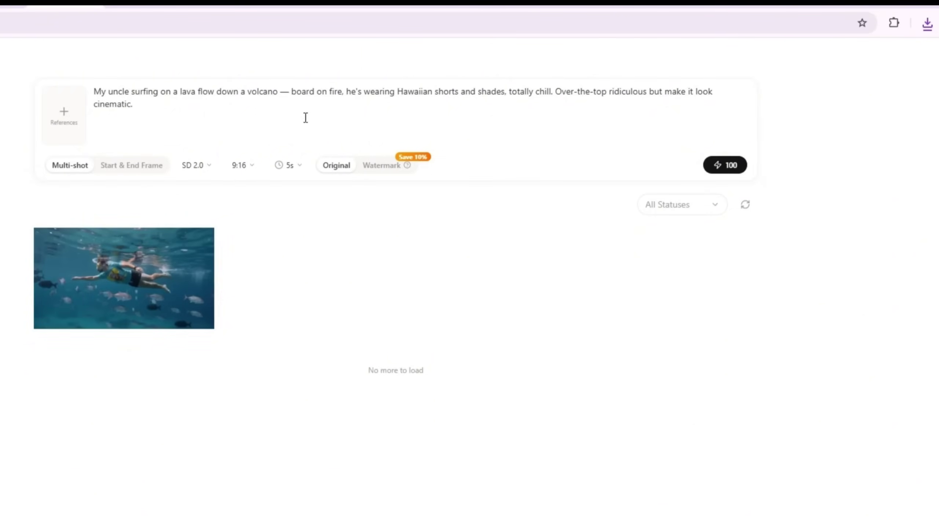
{"action": "left_click_drag", "start_coordinate": [505, 91], "coordinate": [397, 96]}
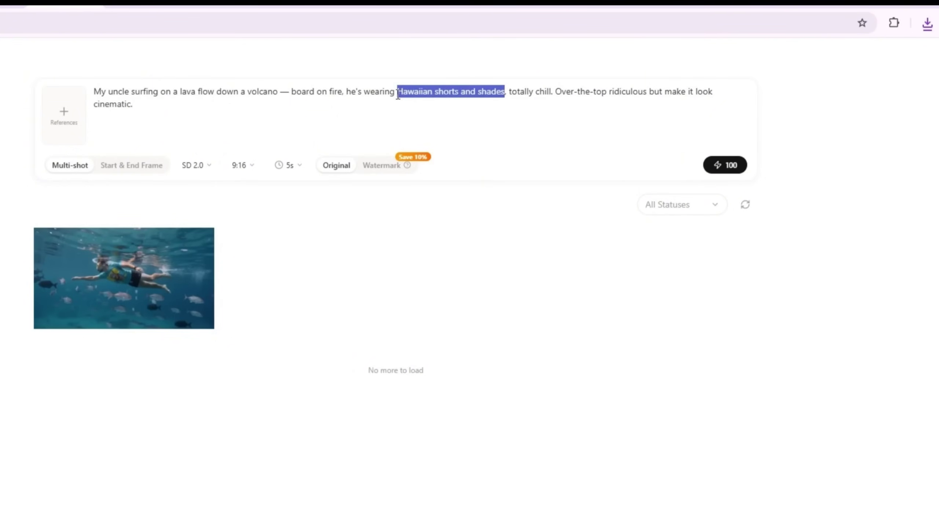
{"action": "type", "text": "the attached t-s"}
{"action": "type", "text": "hirt,"}
Step: Append "Close up shot on the t-shirt design, and zooms out" to the lava surfing prompt
{"action": "left_click", "coordinate": [733, 92]}
{"action": "type", "text": "Close"}
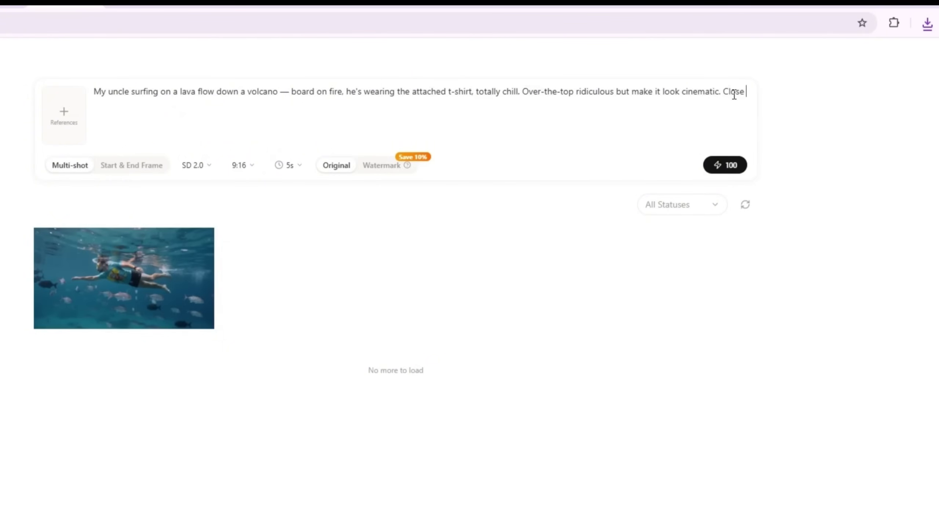
{"action": "type", "text": "p shot on the t-shirt design."}
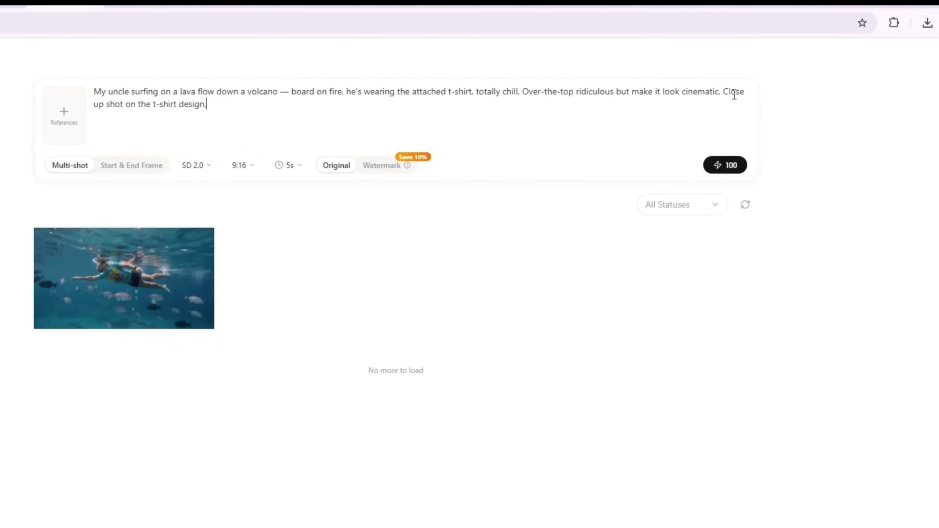
{"action": "key", "text": "BackSpace"}
{"action": "type", "text": ", and zooms out"}
Step: Attach BMX_Extreme_Riders_T-Shirt_-_Mockup.png from the computer as a reference and set the video duration to 12s
{"action": "left_click", "coordinate": [76, 137]}
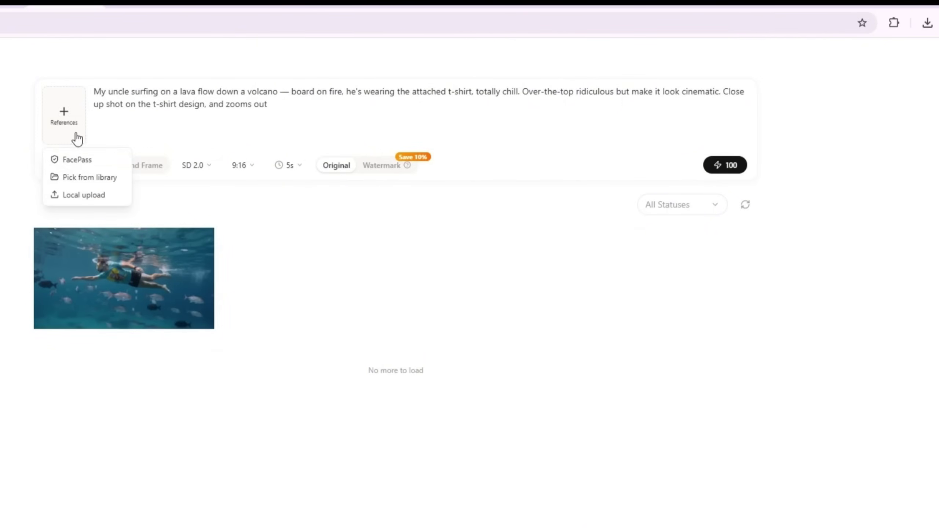
{"action": "left_click", "coordinate": [78, 194]}
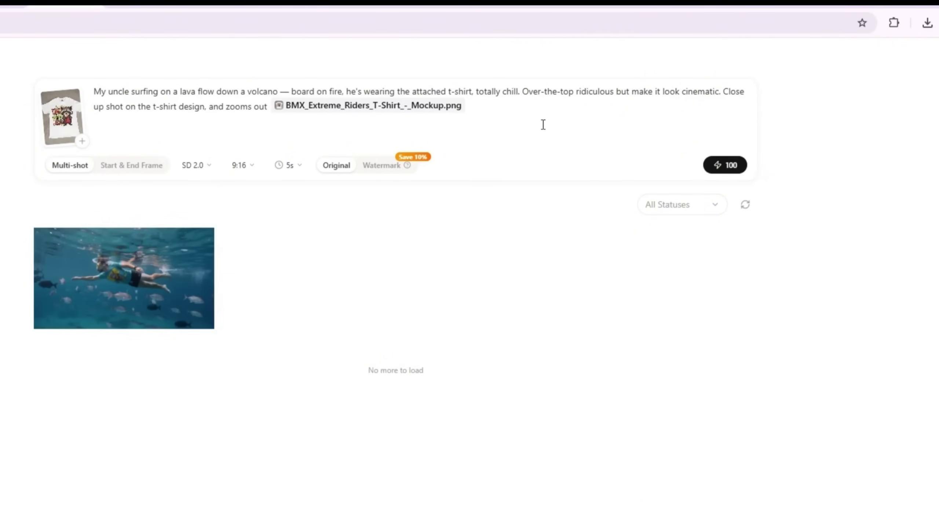
{"action": "left_click", "coordinate": [289, 165]}
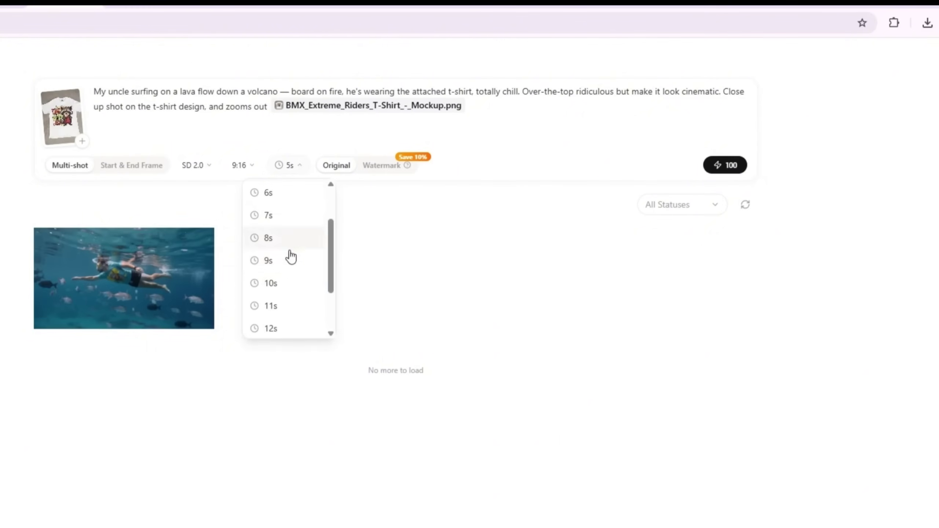
{"action": "left_click", "coordinate": [274, 327]}
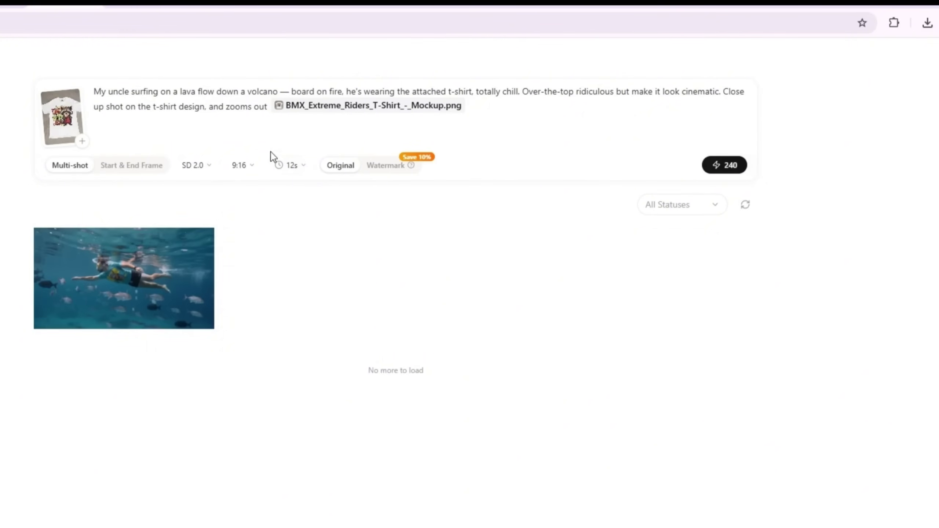
Step: Try the SD 2.0 Fast model, return to SD 2.0 and generate the lava surfing video
{"action": "left_click", "coordinate": [195, 165]}
{"action": "left_click", "coordinate": [200, 219]}
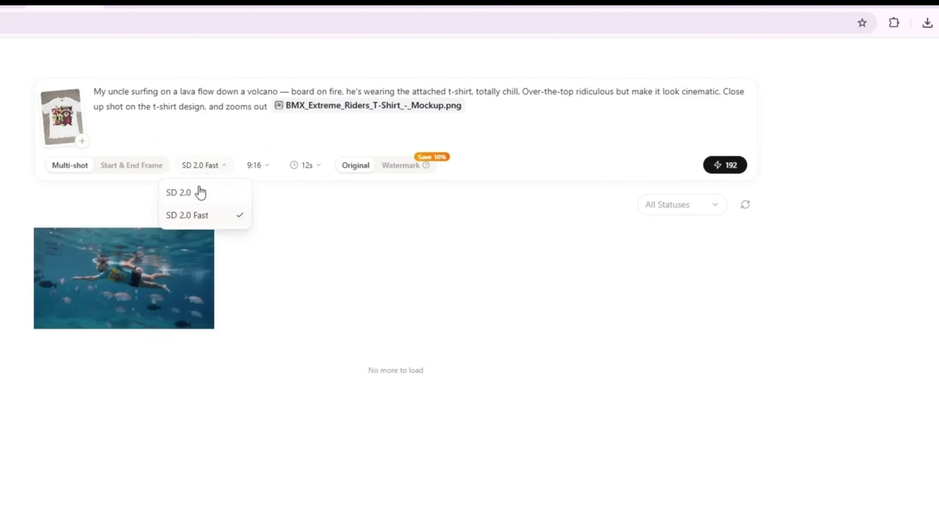
{"action": "left_click", "coordinate": [199, 195]}
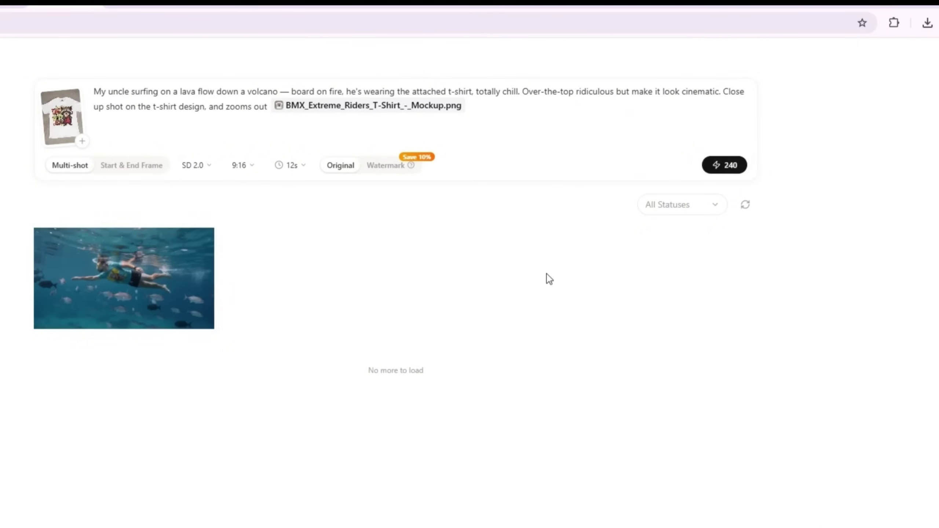
{"action": "left_click", "coordinate": [726, 166]}
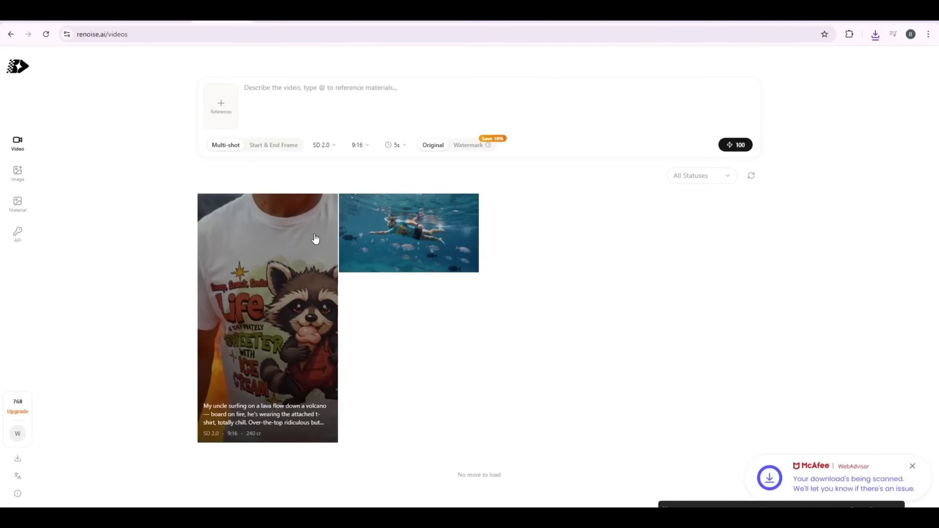
Step: Play the lava surfing video twice, highlight "Close up shot on the t-shirt design, and zooms out" in its description and close it
{"action": "left_click", "coordinate": [314, 237]}
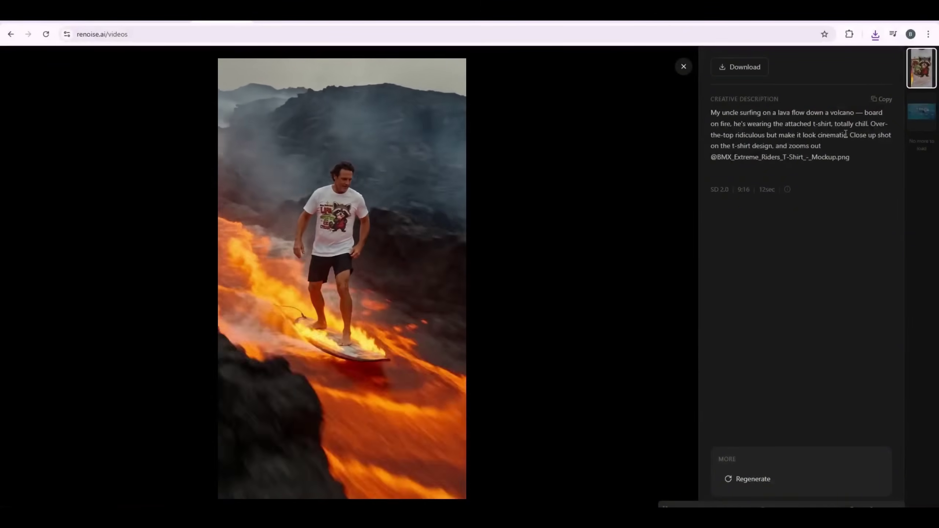
{"action": "left_click_drag", "start_coordinate": [849, 136], "coordinate": [842, 151]}
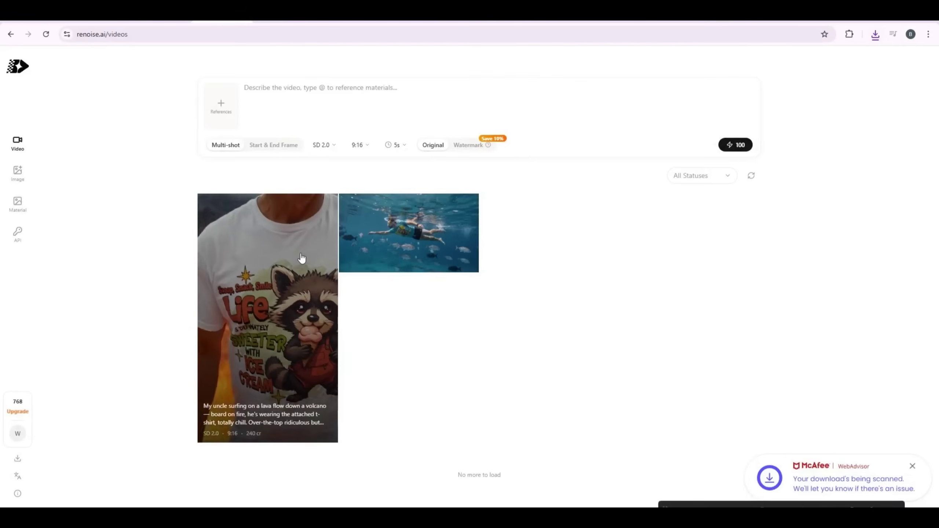
{"action": "left_click", "coordinate": [302, 258]}
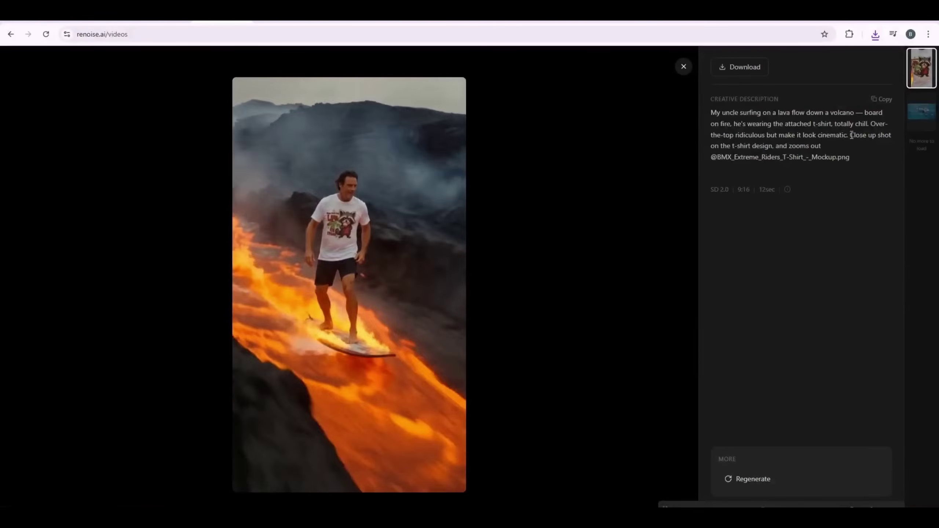
{"action": "mouse_move", "coordinate": [849, 134]}
{"action": "left_mouse_down"}
{"action": "mouse_move", "coordinate": [854, 147]}
{"action": "mouse_move", "coordinate": [842, 148]}
{"action": "left_mouse_up"}
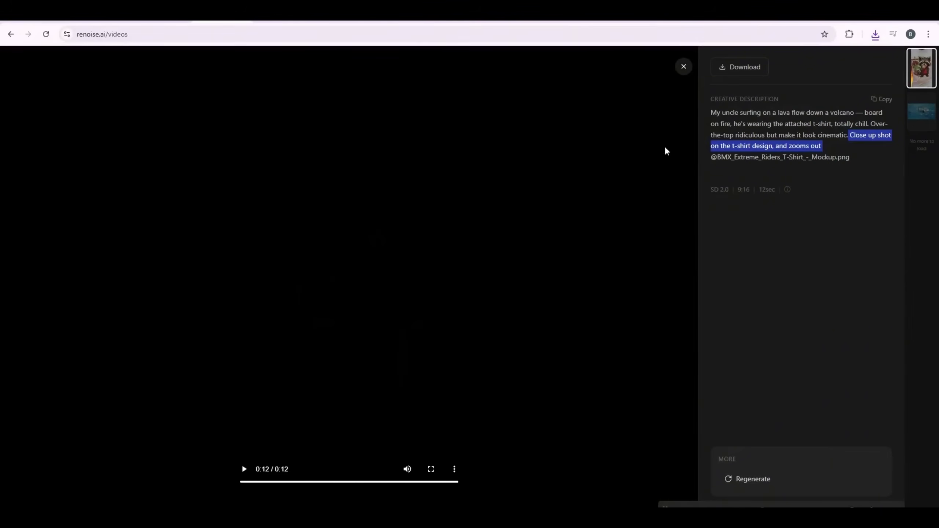
{"action": "left_click", "coordinate": [683, 67]}
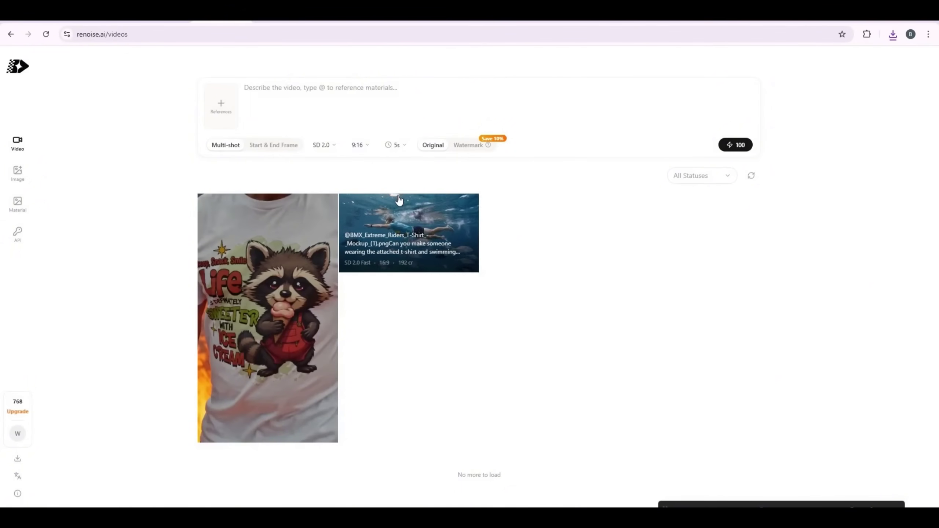
Step: Enter the prompt for a 15 second premium ad video from "the uploaded t-shirt image" with cinematic lighting, slow zoom in and cool tropical background
{"action": "left_click", "coordinate": [282, 91]}
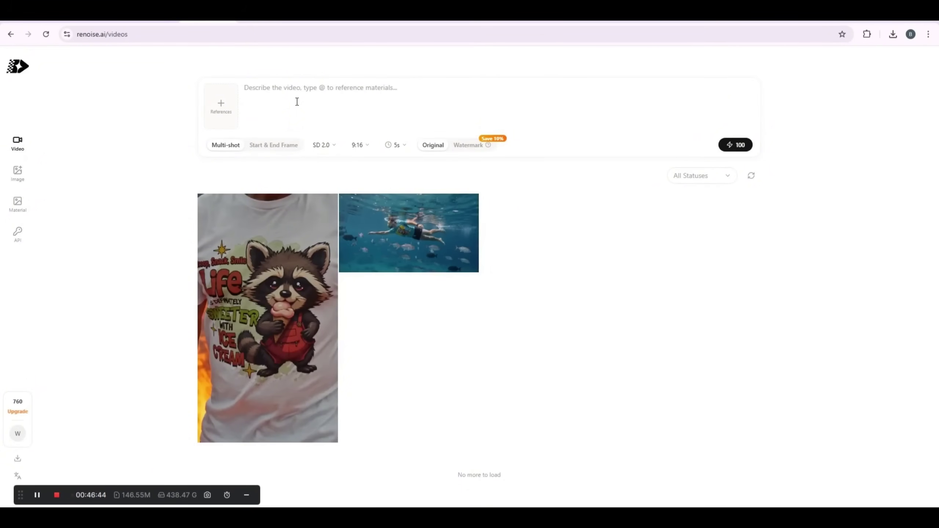
{"action": "type", "text": "Using the uploaded image, create a 15 second premium ad video. Cinematic lighting, slow zoom in, cool tropical background, energetic summer-adventure feel. TikTok and Instagram Reels ready format. Keep product consistent with uploaded image."}
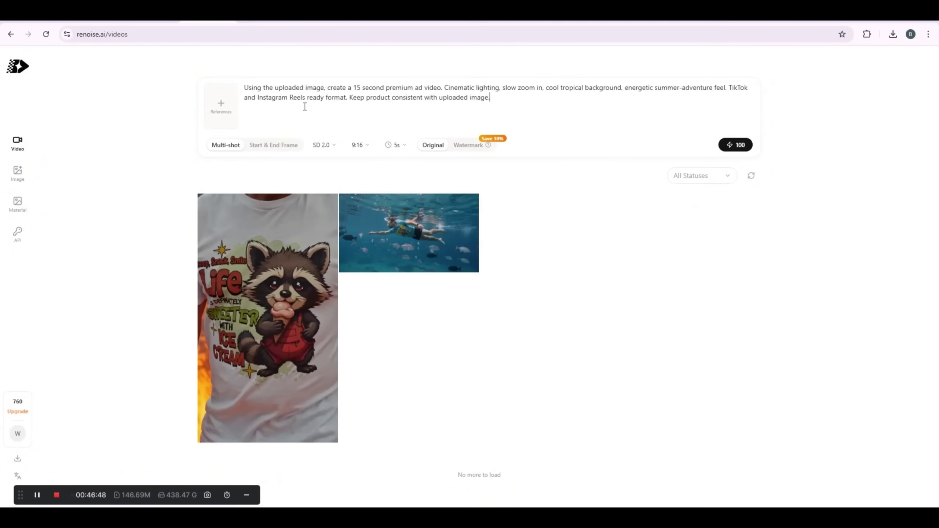
{"action": "left_click", "coordinate": [304, 89]}
{"action": "type", "text": "t-shirt"}
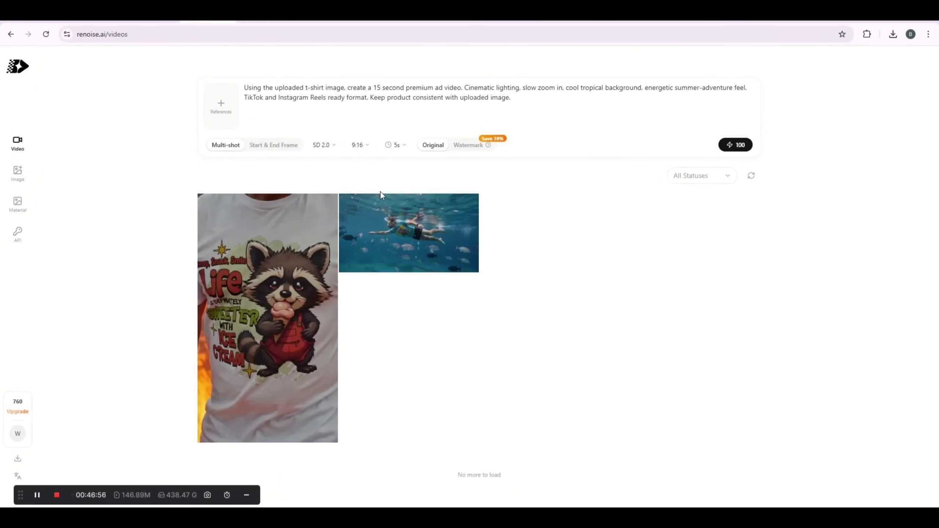
Step: Set the model to SD 2.0 Fast and the duration to 15s, keeping the 9:16 aspect ratio
{"action": "left_click", "coordinate": [325, 147]}
{"action": "left_click", "coordinate": [329, 184]}
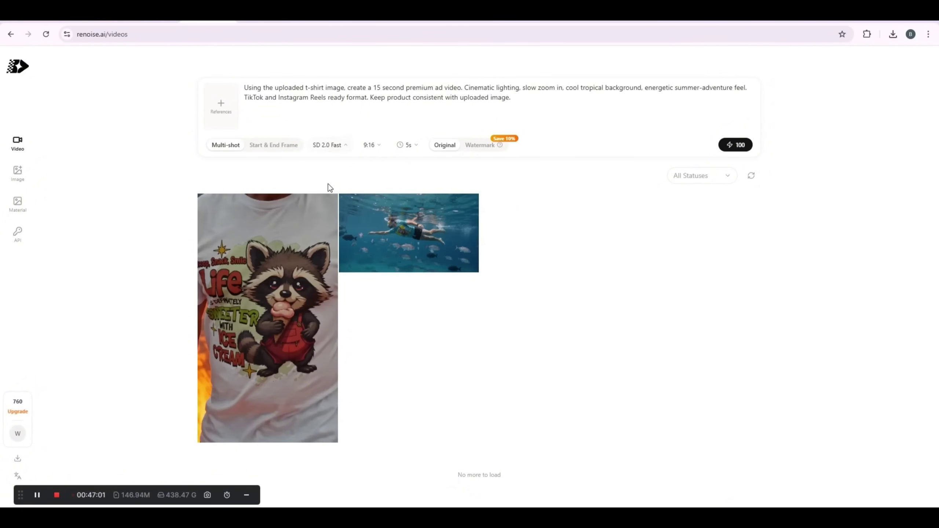
{"action": "left_click", "coordinate": [374, 147]}
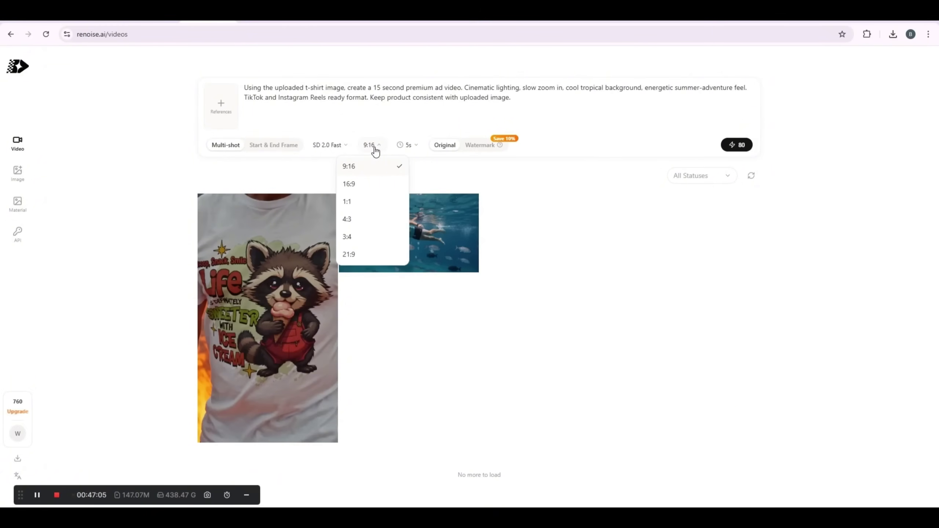
{"action": "left_click", "coordinate": [405, 146]}
{"action": "scroll", "coordinate": [409, 191], "scroll_direction": "down", "scroll_amount": 3}
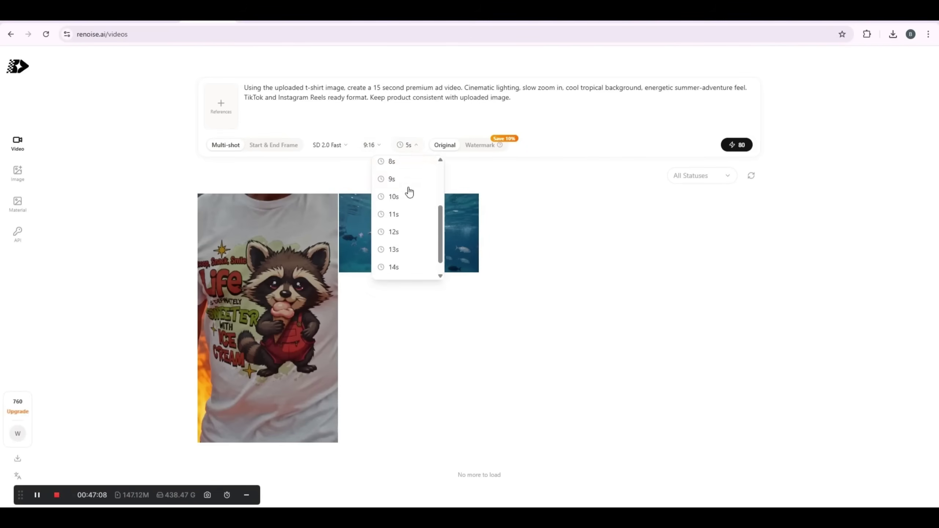
{"action": "left_click", "coordinate": [393, 269]}
Step: Attach BMX_Extreme_Riders_T-Shirt_-_Mockup_(1).png from the material library as a reference and generate the video
{"action": "mouse_move", "coordinate": [222, 111]}
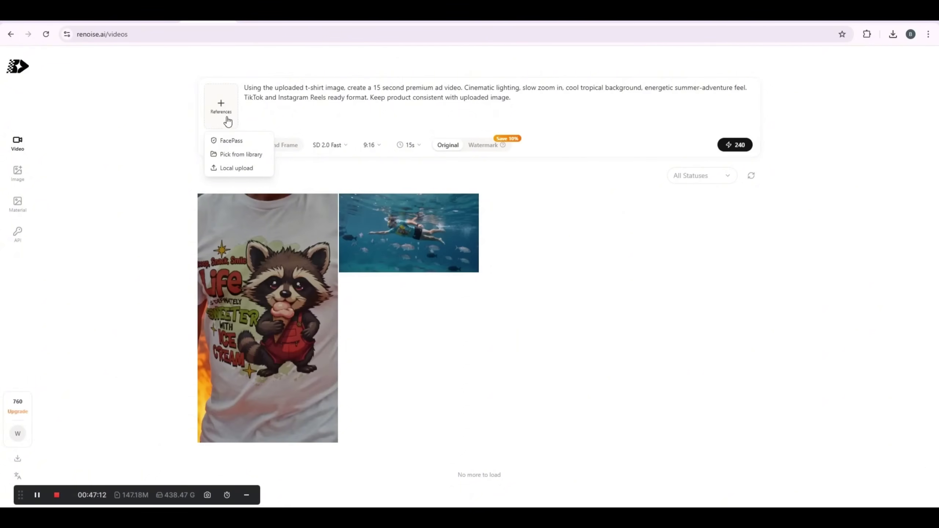
{"action": "left_click", "coordinate": [241, 155]}
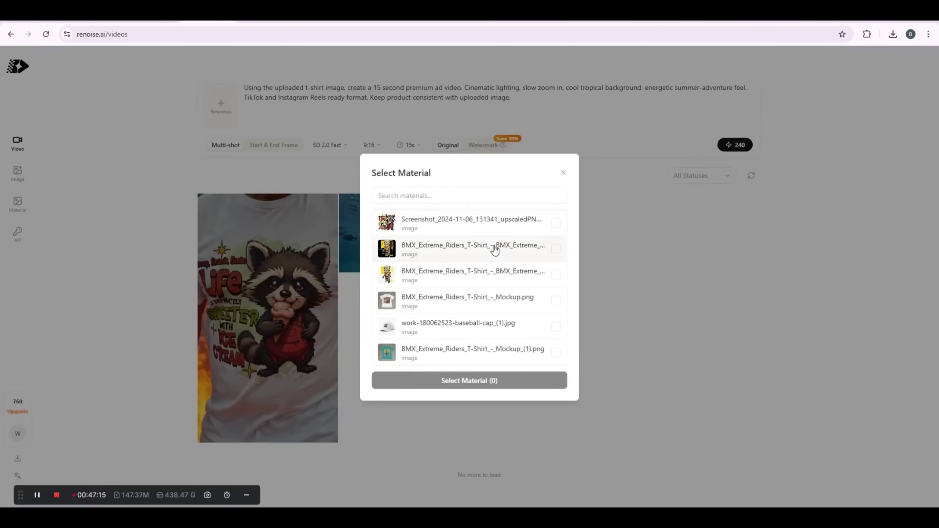
{"action": "left_click", "coordinate": [449, 328]}
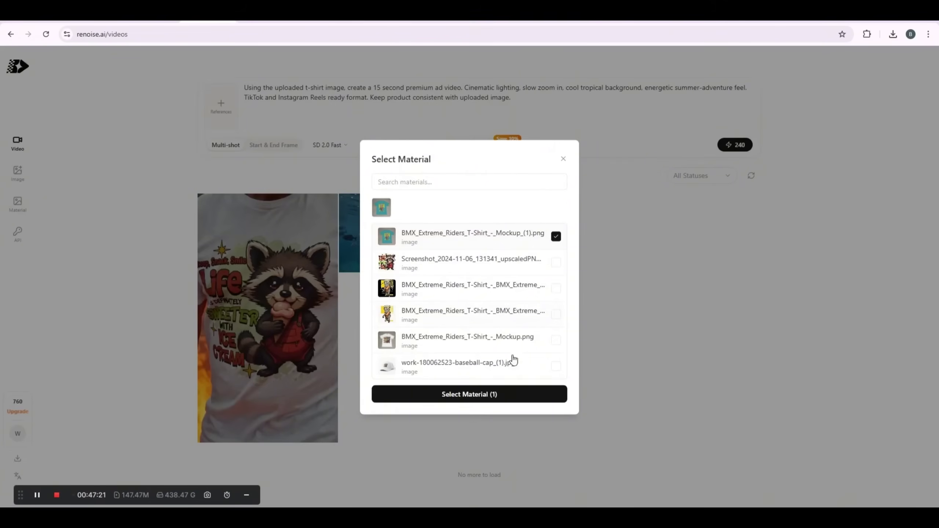
{"action": "left_click", "coordinate": [483, 399]}
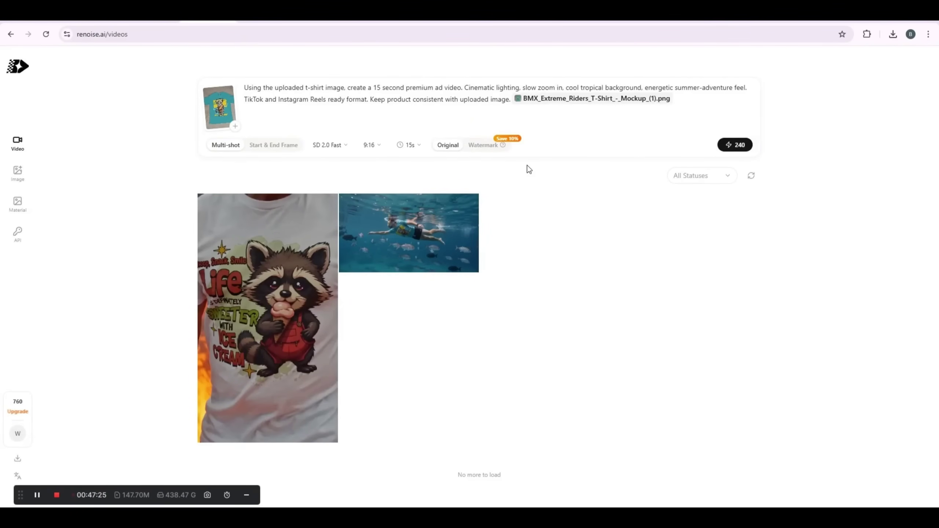
{"action": "left_click", "coordinate": [741, 145]}
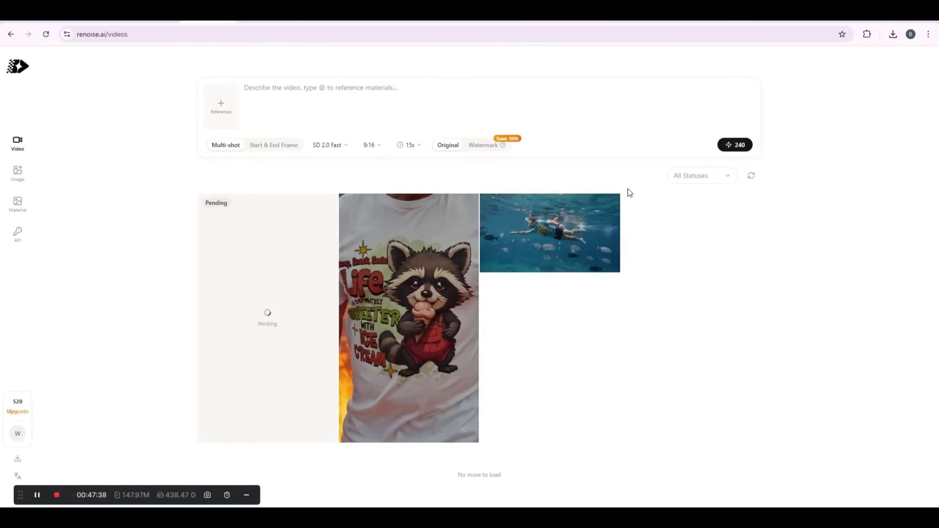
Step: Play the generated tropical t-shirt ad video and close it
{"action": "left_click", "coordinate": [289, 282]}
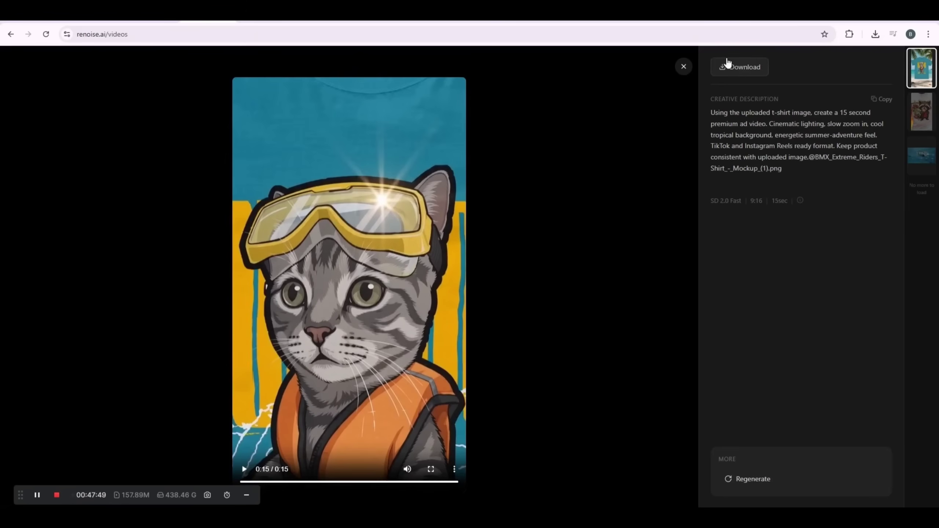
{"action": "left_click", "coordinate": [683, 67]}
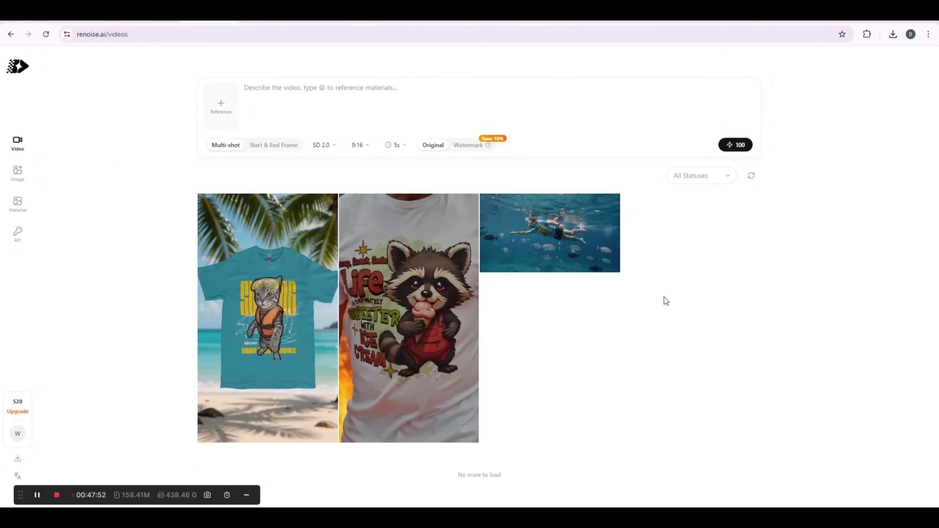
Step: Paste the four-scene 15-second promotional video prompt and reword its first line to end with "for the attached t-shirt."
{"action": "left_click", "coordinate": [433, 97]}
{"action": "key", "text": "ctrl+v"}
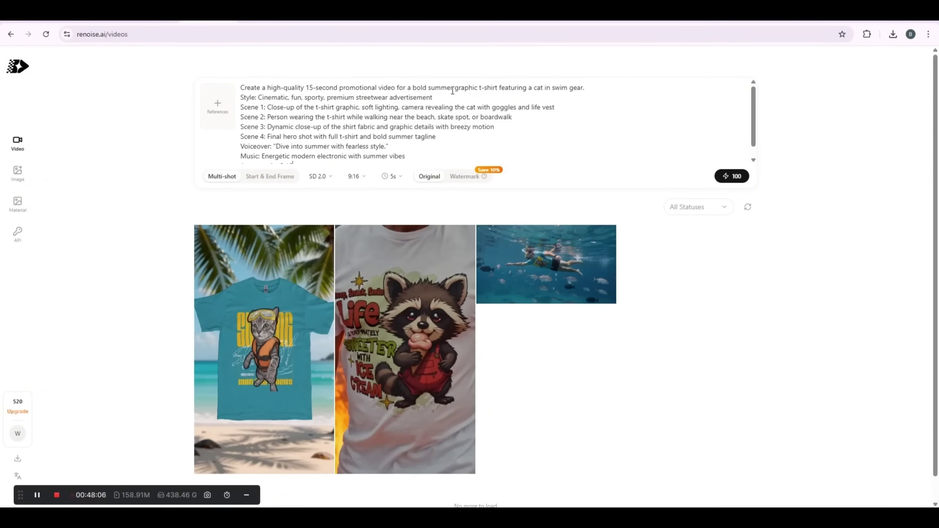
{"action": "left_click_drag", "start_coordinate": [408, 87], "coordinate": [583, 87]}
{"action": "type", "text": "the att"}
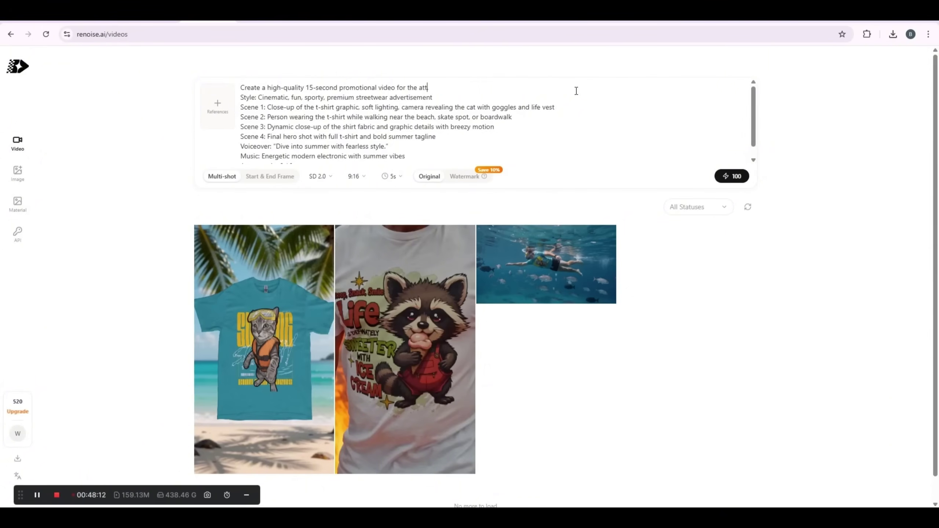
{"action": "type", "text": "ached"}
{"action": "type", "text": "t-shirt."}
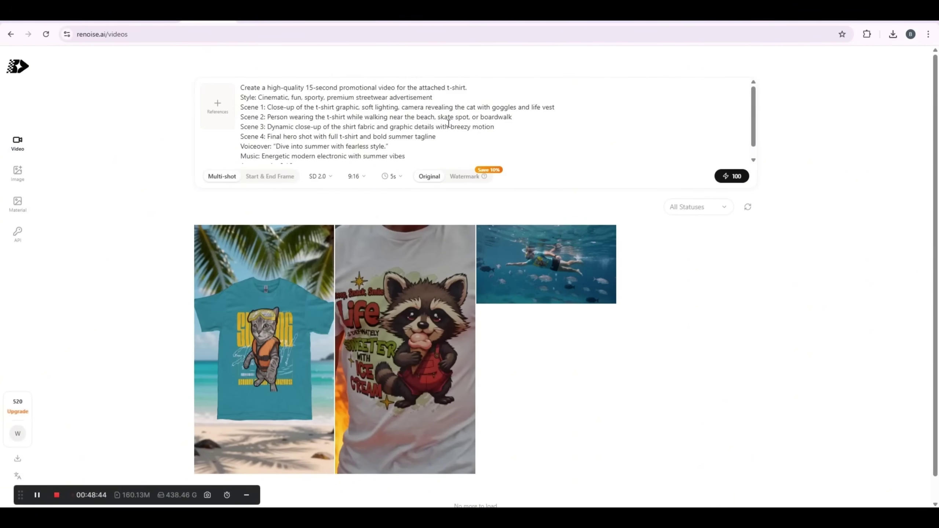
Step: Reword Scene 1 so the camera is revealing the "design on the t-shirt", and attach the teal t-shirt mockup as a reference
{"action": "scroll", "coordinate": [449, 124], "scroll_direction": "down", "scroll_amount": 1}
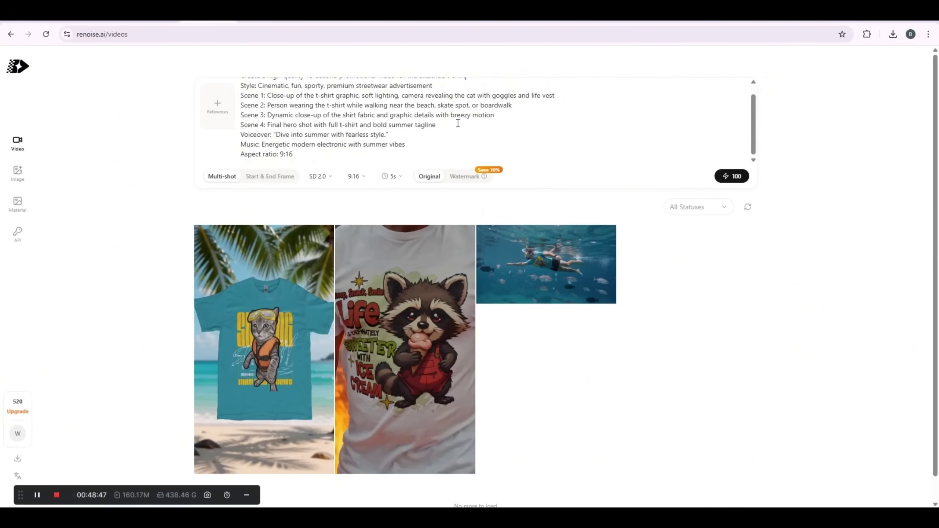
{"action": "scroll", "coordinate": [457, 122], "scroll_direction": "up", "scroll_amount": 1}
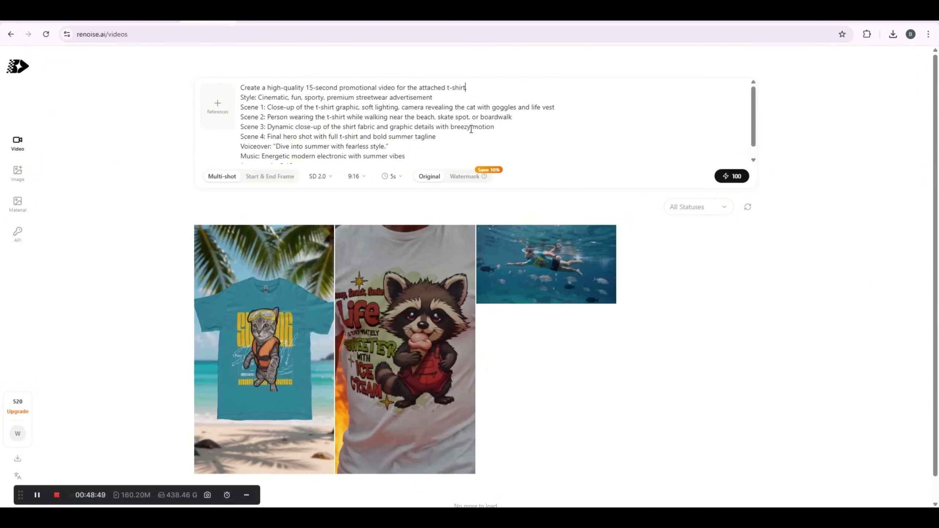
{"action": "left_click_drag", "start_coordinate": [474, 108], "coordinate": [557, 109]}
{"action": "key", "text": "BackSpace"}
{"action": "key", "text": "BackSpace"}
{"action": "key", "text": "BackSpace"}
{"action": "type", "text": "design on the t-shirt"}
{"action": "key", "text": "ctrl+v"}
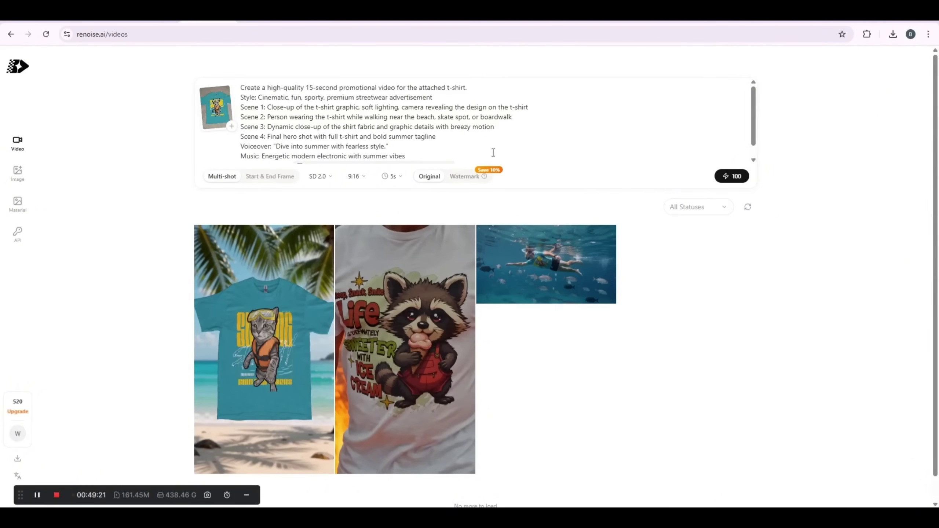
Step: Set the duration to 15s, aspect ratio to 16:9 and model to SD 2.0 Fast, and generate the four-scene video
{"action": "left_click", "coordinate": [393, 177]}
{"action": "left_click", "coordinate": [386, 266]}
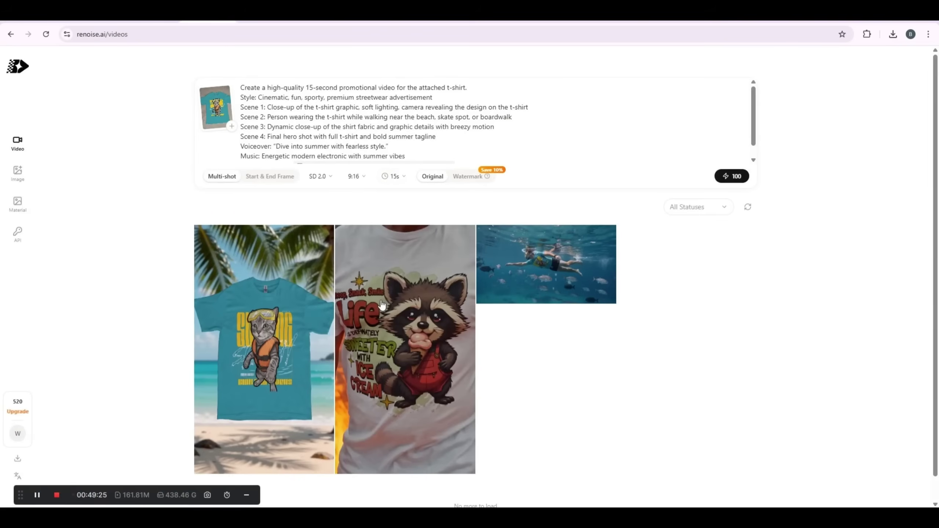
{"action": "left_click", "coordinate": [355, 177]}
{"action": "left_click", "coordinate": [352, 218]}
{"action": "left_click", "coordinate": [320, 177]}
{"action": "left_click", "coordinate": [314, 214]}
{"action": "left_click", "coordinate": [733, 176]}
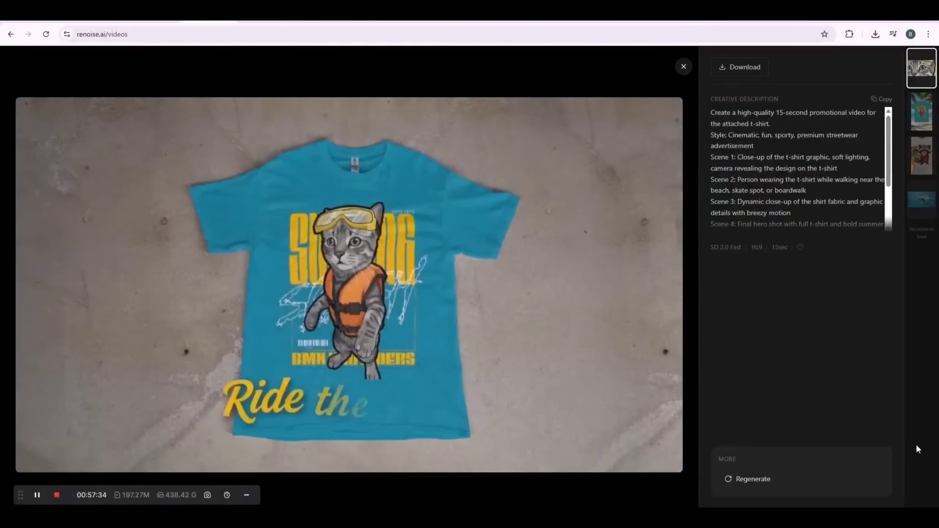
Step: Close the generated four-scene video and set the model for the next video to SD 2.0 Fast
{"action": "left_click", "coordinate": [683, 67]}
{"action": "left_click", "coordinate": [323, 145]}
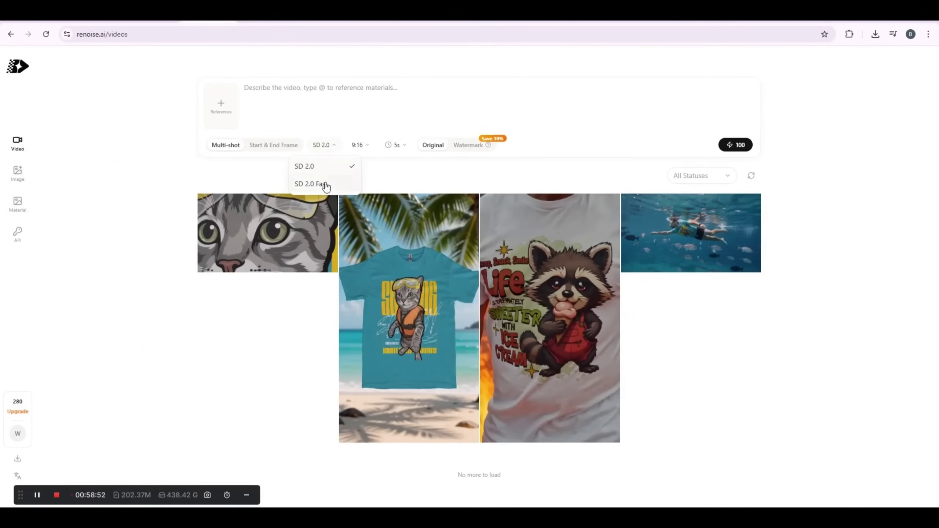
{"action": "left_click", "coordinate": [325, 184]}
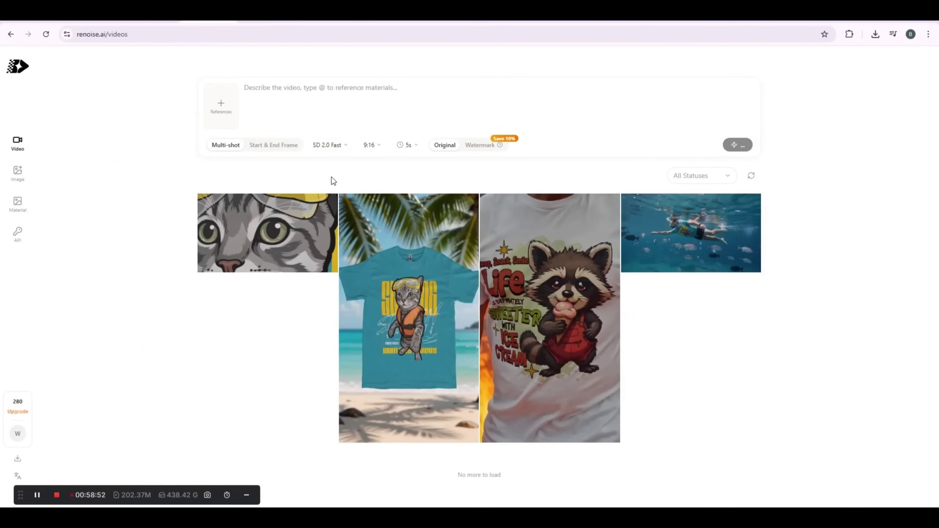
Step: Set the duration to 15s for the new video and leave its aspect ratio at 9:16
{"action": "left_click", "coordinate": [373, 147]}
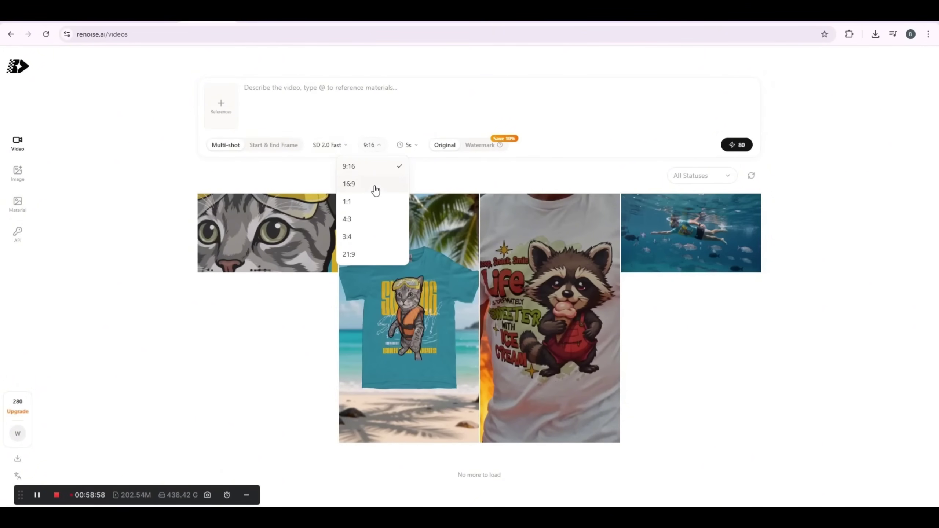
{"action": "left_click", "coordinate": [384, 112]}
{"action": "scroll", "coordinate": [425, 259], "scroll_direction": "down", "scroll_amount": 4}
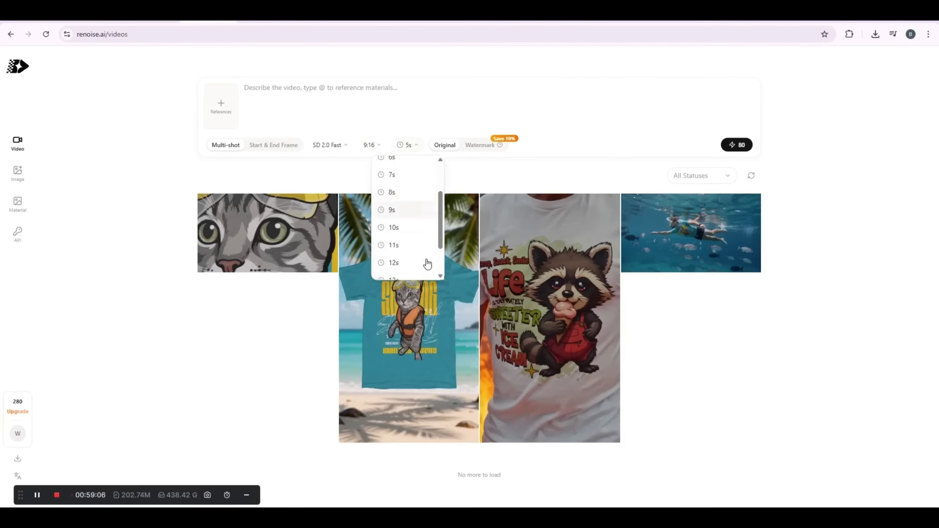
{"action": "left_click", "coordinate": [417, 270]}
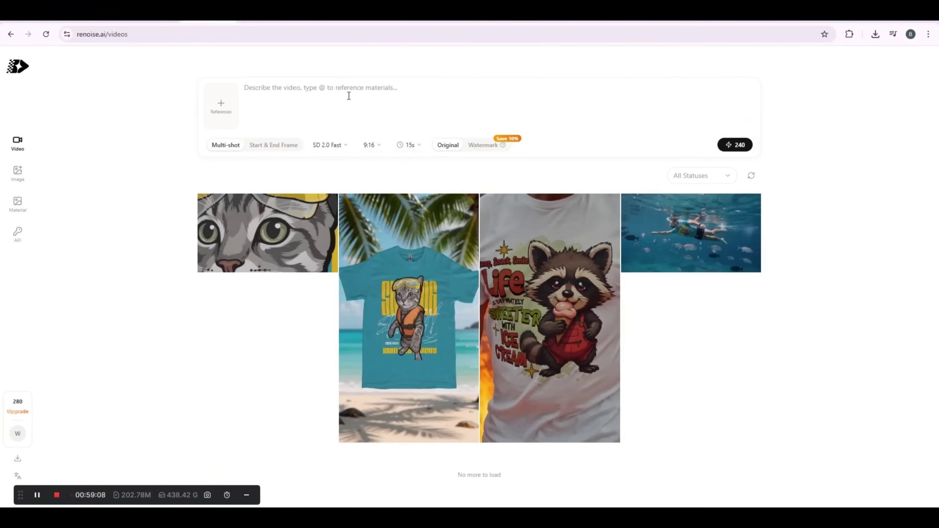
Step: Paste the 15 second stylish summer fashion ad prompt and remove "product" so its opening reads "uploaded model photo and t-shirt image"
{"action": "type", "text": "Using the uploaded model photo and t-shirt product image, create a 15 second stylish summer fashion ad video. The person is wearing the t-shirt casually and confidently, bright sunny background, soft golden highlights, playful slow motion, high-end lifestyle ad style with a fun youthful feel. Premium look throughout while keeping the t-shirt design clearly visible and consistent."}
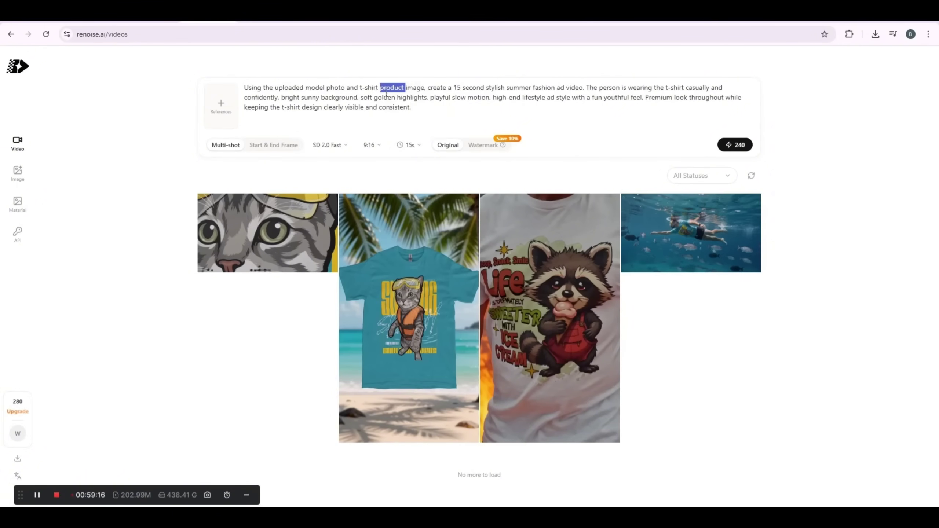
{"action": "key", "text": "BackSpace"}
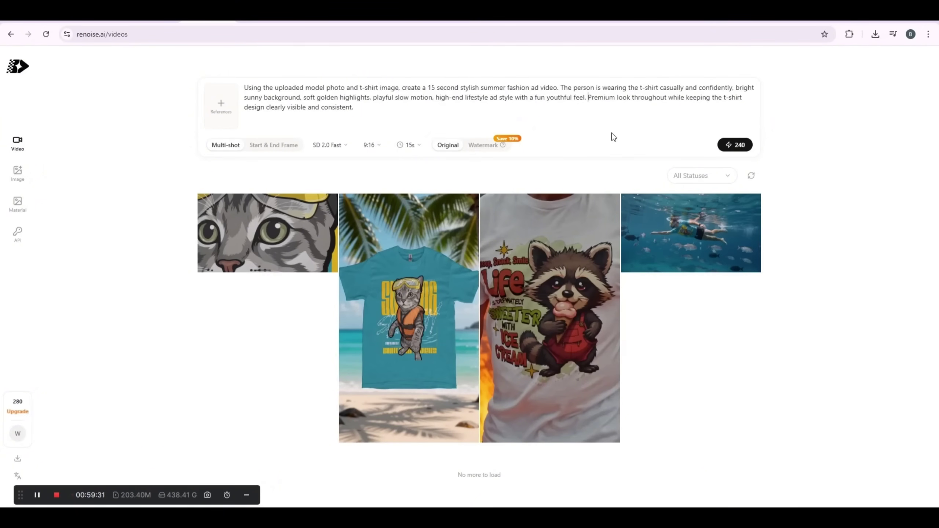
{"action": "type", "text": "The design is vi"}
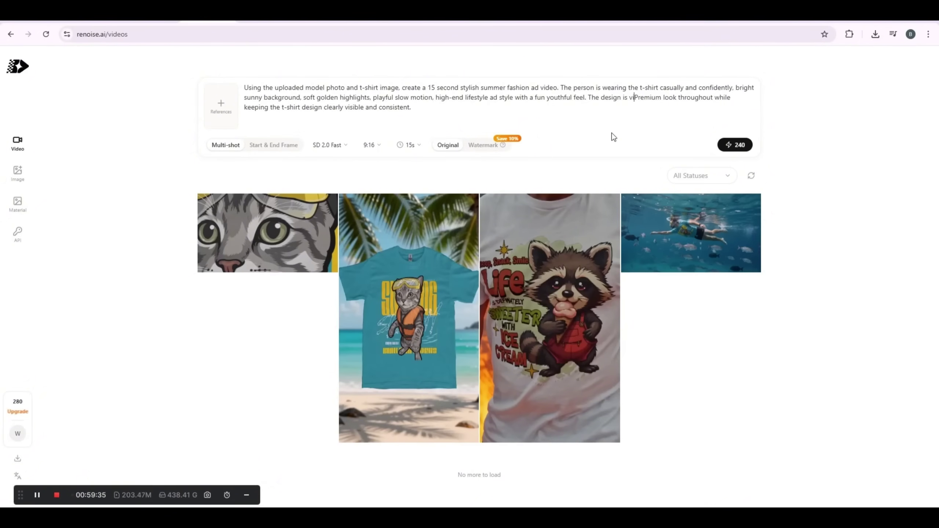
{"action": "type", "text": "sible on the "}
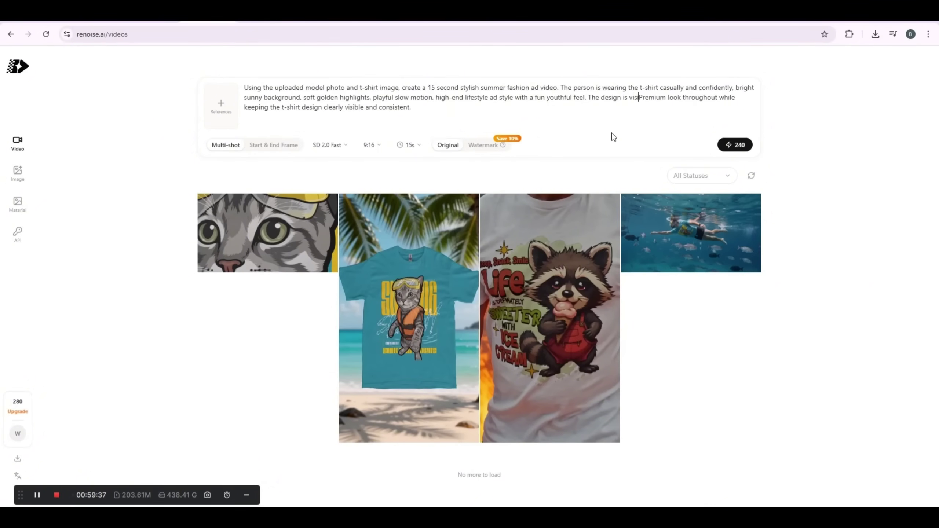
{"action": "type", "text": "t-shirt"}
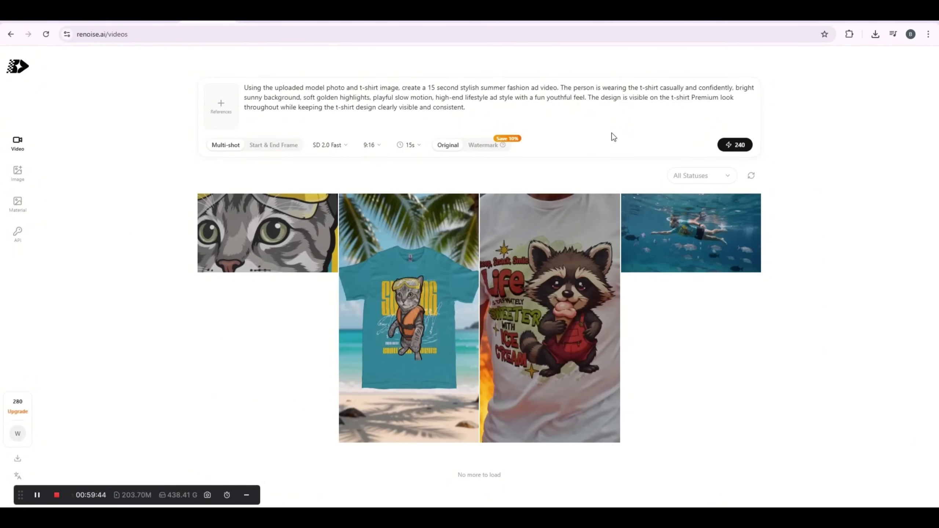
{"action": "key", "text": "BackSpace"}
{"action": "key", "text": "BackSpace"}
{"action": "key", "text": "BackSpace"}
{"action": "key", "text": "BackSpace"}
{"action": "key", "text": "BackSpace"}
{"action": "key", "text": "BackSpace"}
{"action": "key", "text": "BackSpace"}
{"action": "key", "text": "BackSpace"}
{"action": "key", "text": "BackSpace"}
{"action": "key", "text": "BackSpace"}
{"action": "key", "text": "BackSpace"}
{"action": "key", "text": "BackSpace"}
{"action": "key", "text": "BackSpace"}
{"action": "key", "text": "BackSpace"}
{"action": "key", "text": "BackSpace"}
{"action": "key", "text": "BackSpace"}
{"action": "key", "text": "BackSpace"}
{"action": "key", "text": "BackSpace"}
{"action": "key", "text": "BackSpace"}
{"action": "key", "text": "BackSpace"}
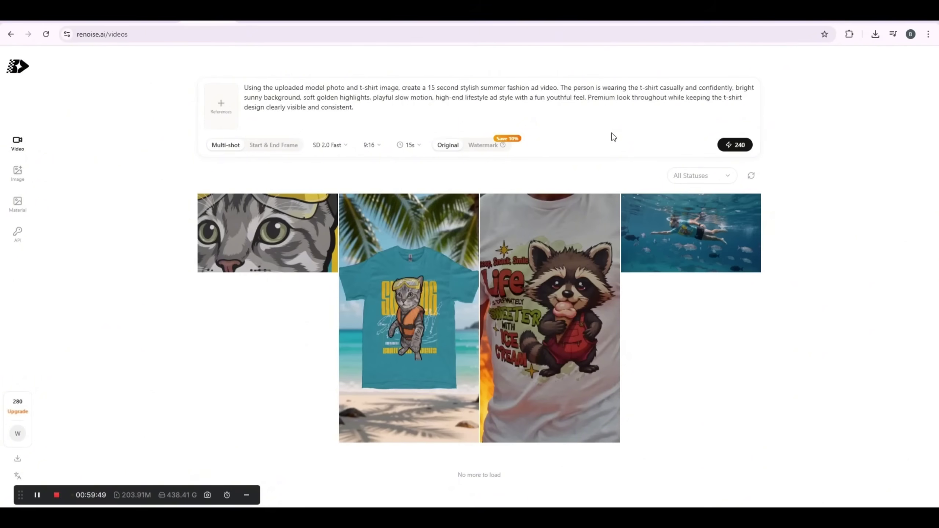
Step: Attach the white raccoon t-shirt mockup and the photo of the man in a red t-shirt as references, and generate the video
{"action": "left_click", "coordinate": [231, 115]}
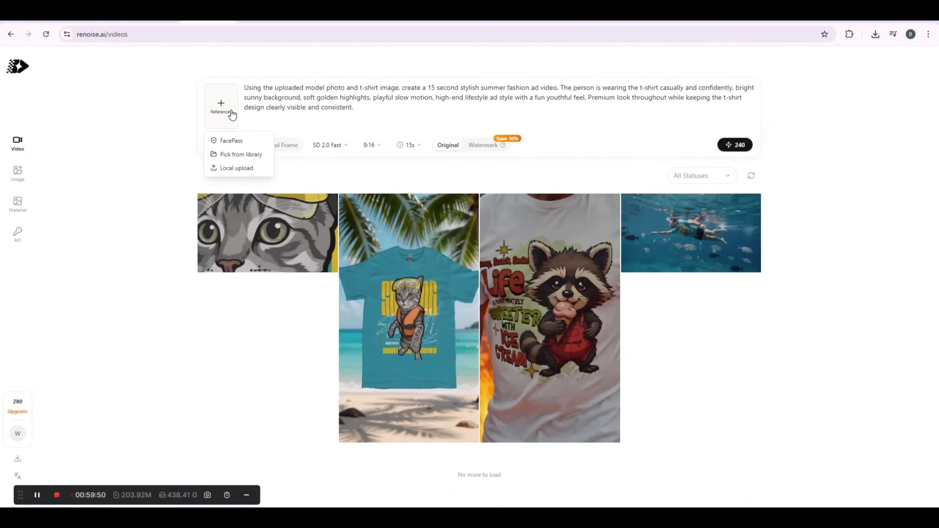
{"action": "left_click", "coordinate": [230, 154]}
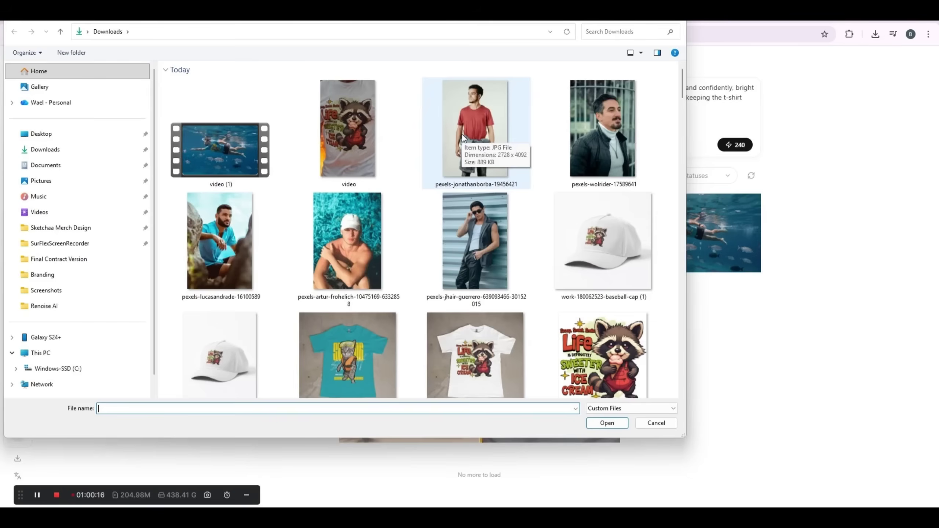
{"action": "left_click", "coordinate": [471, 133]}
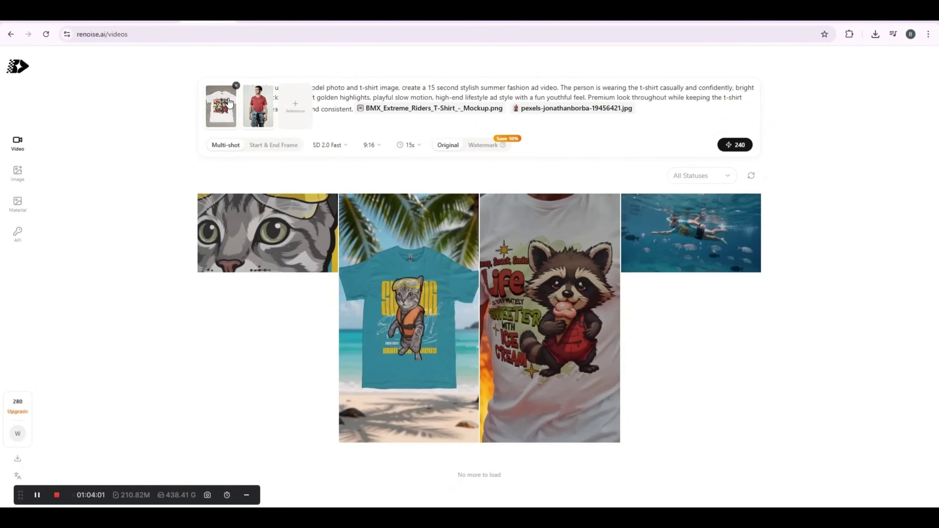
{"action": "left_click", "coordinate": [729, 147]}
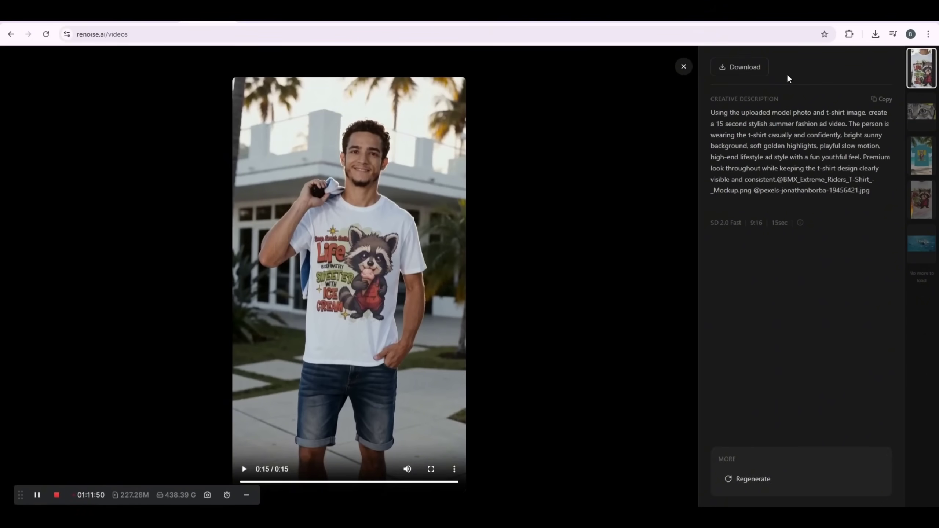
Step: Download the generated summer fashion model video and the four-scene cat t-shirt video, closing each preview
{"action": "left_click", "coordinate": [749, 68]}
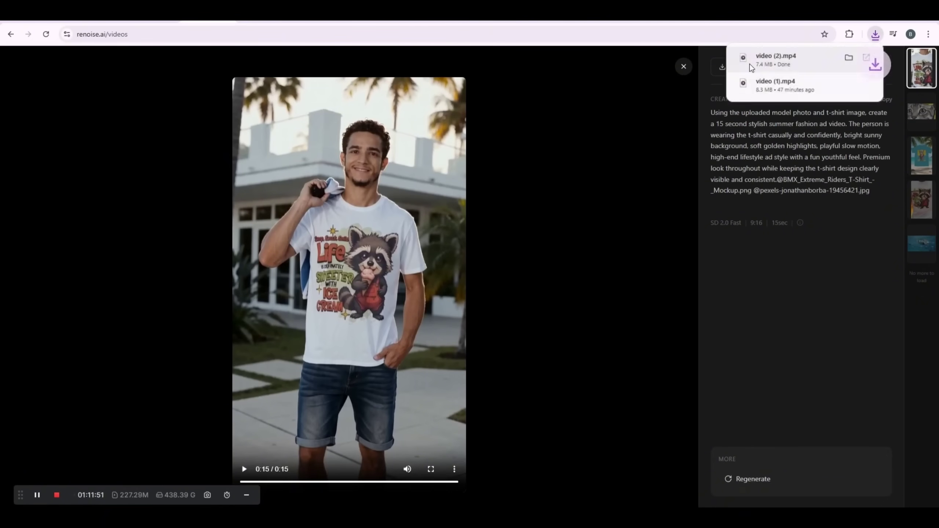
{"action": "left_click", "coordinate": [683, 67]}
{"action": "left_click", "coordinate": [429, 219]}
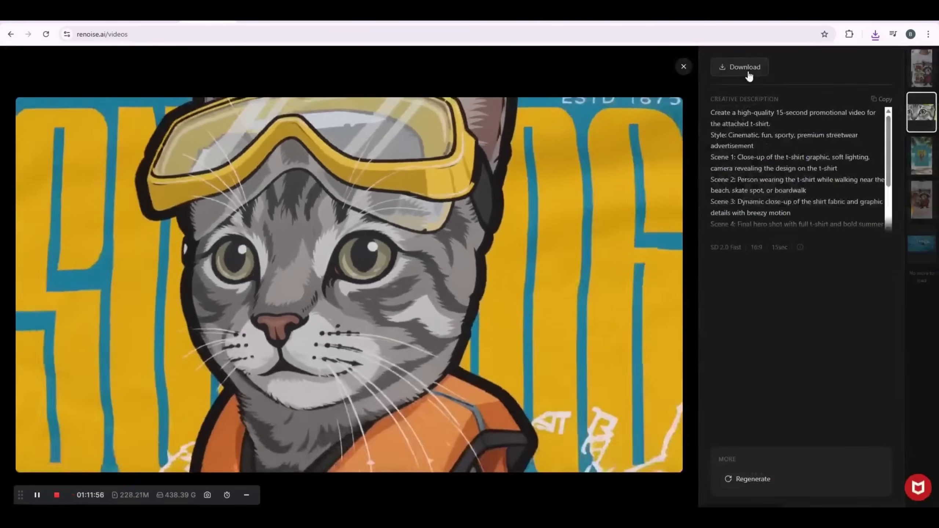
{"action": "left_click", "coordinate": [745, 68]}
{"action": "left_click", "coordinate": [683, 66]}
Step: Download the underwater swimming video and the teal t-shirt beach video, closing each preview
{"action": "left_click", "coordinate": [434, 289]}
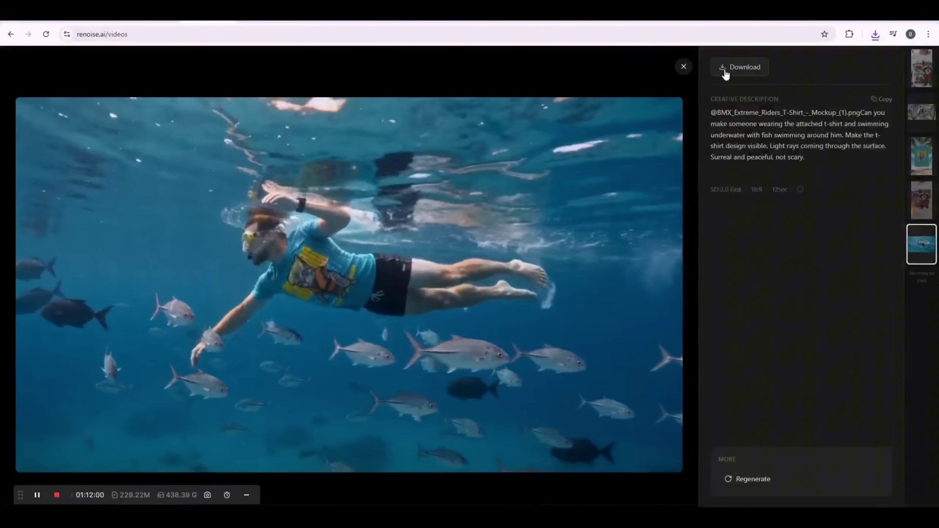
{"action": "left_click", "coordinate": [724, 72]}
{"action": "left_click", "coordinate": [683, 66]}
{"action": "left_click", "coordinate": [559, 285]}
{"action": "left_click", "coordinate": [734, 74]}
{"action": "left_click", "coordinate": [684, 67]}
Step: Download the lava surfing video with the raccoon t-shirt and close its preview
{"action": "left_click", "coordinate": [677, 226]}
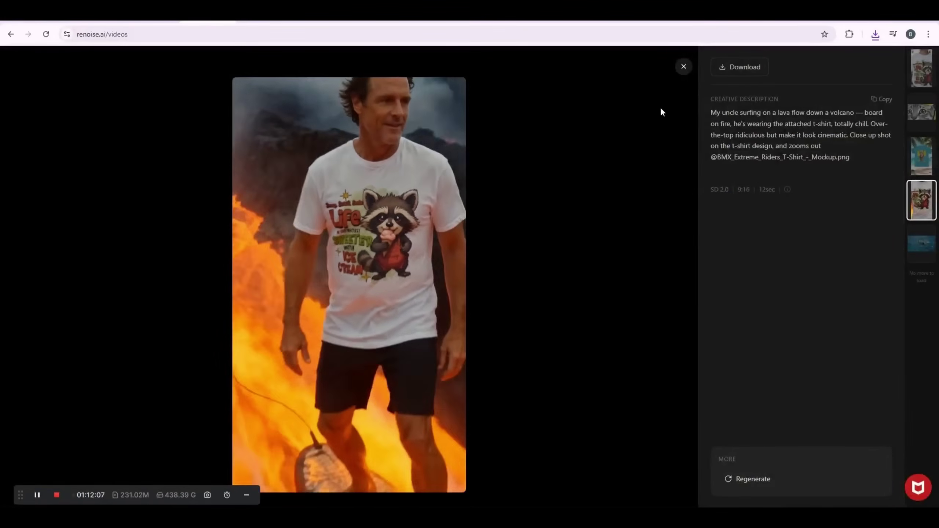
{"action": "left_click", "coordinate": [737, 68]}
{"action": "left_click", "coordinate": [684, 66]}
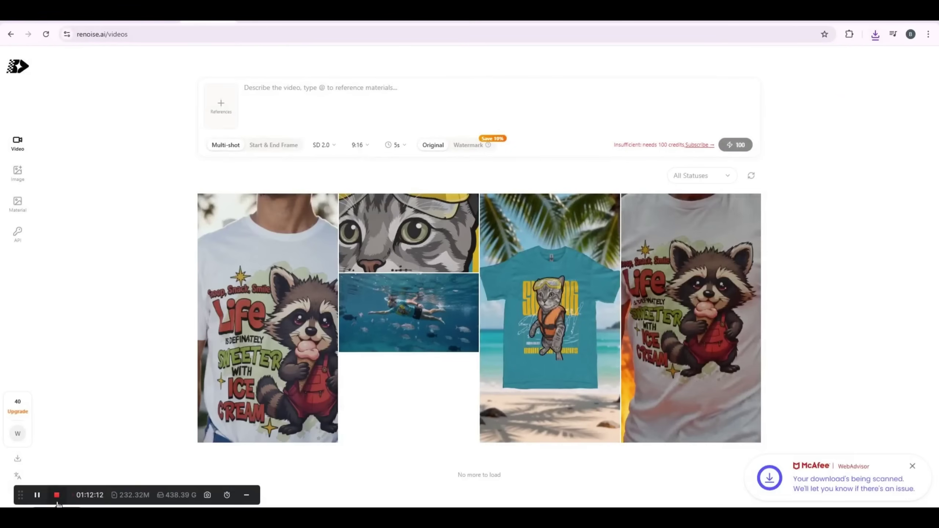